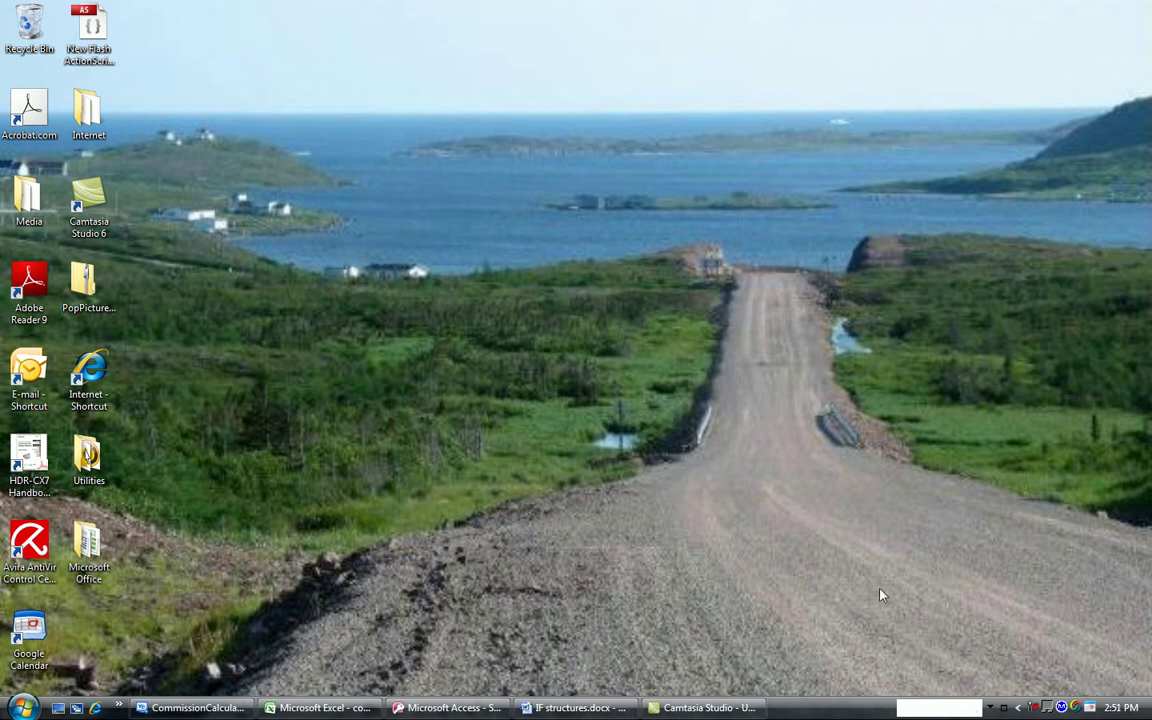
# - Bring up the IF structures.docx notes in Word
pyautogui.click(584, 710)
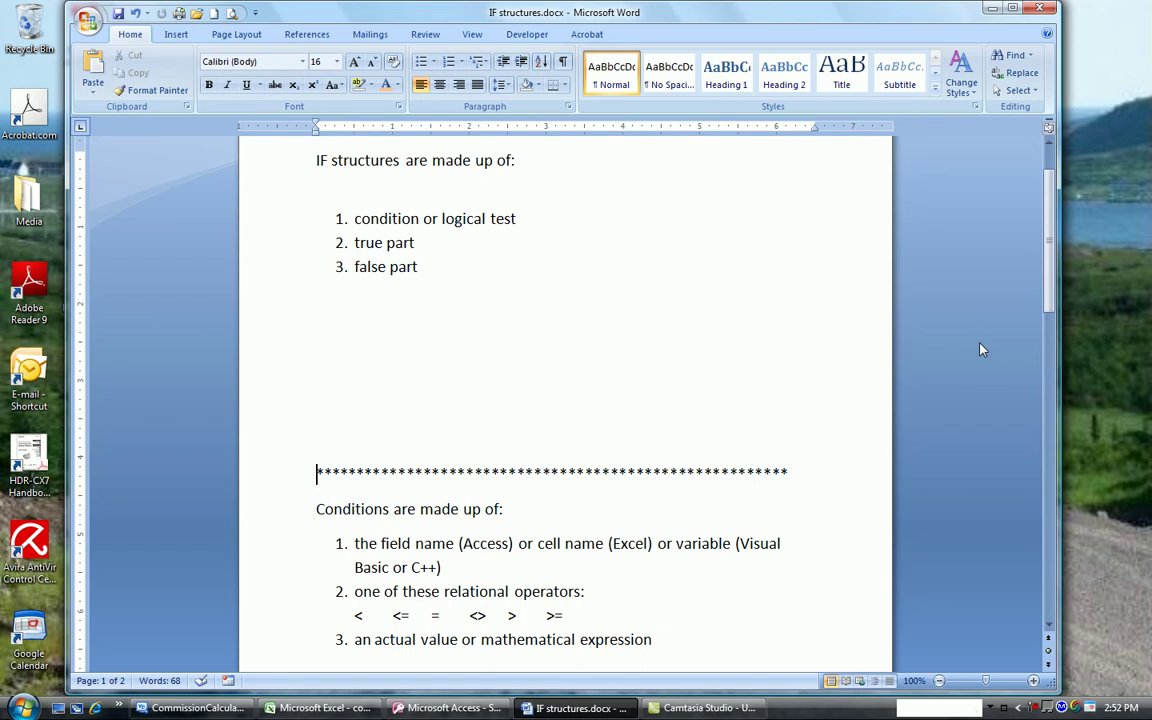
pyautogui.moveTo(1048, 300); pyautogui.dragTo(1039, 527)
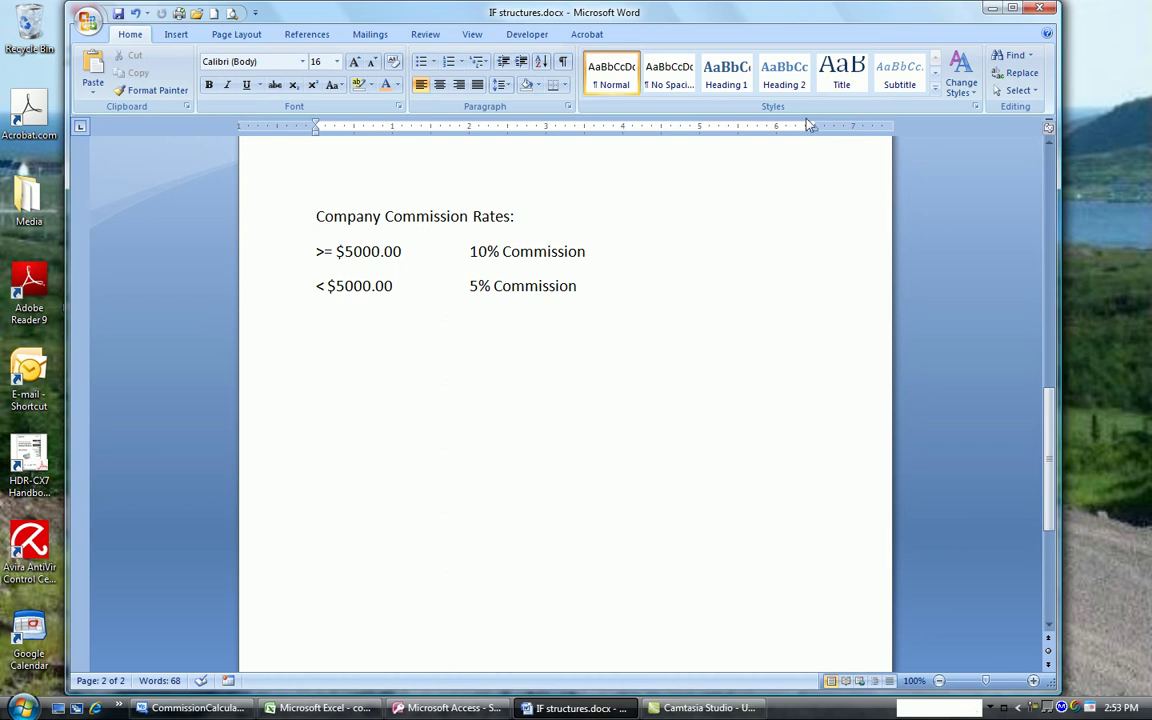
# - Minimise Word and open the Commissions table in the Sales and Commission database
pyautogui.click(993, 12)
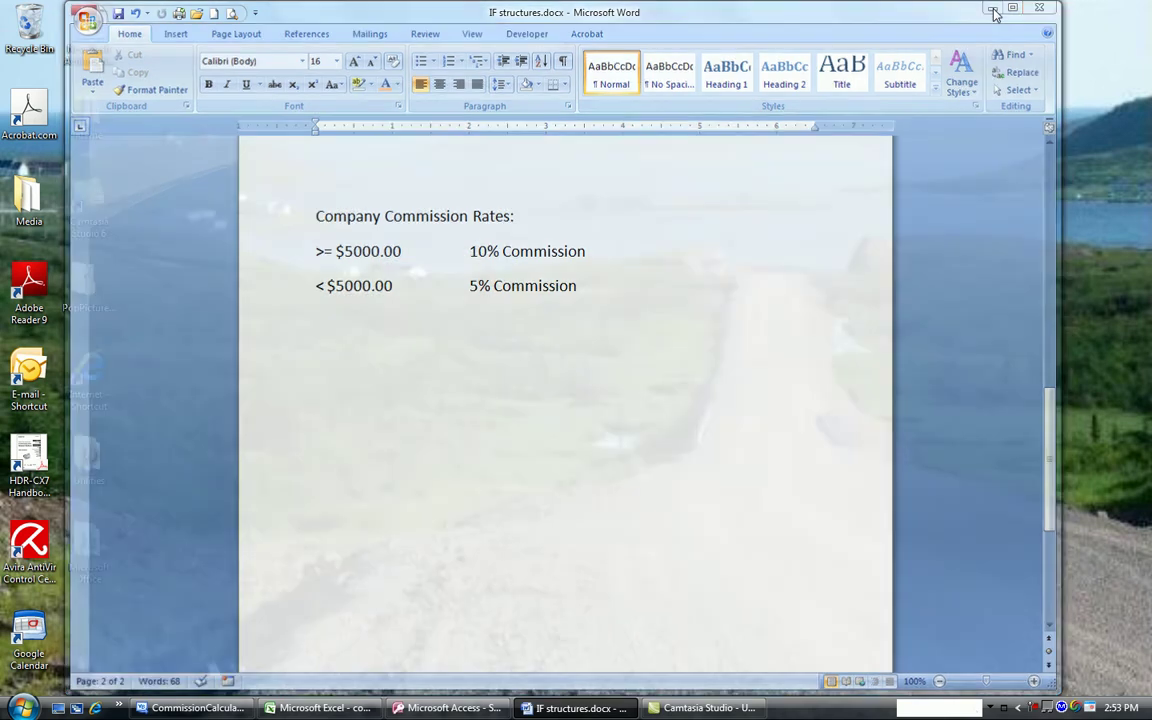
pyautogui.click(450, 710)
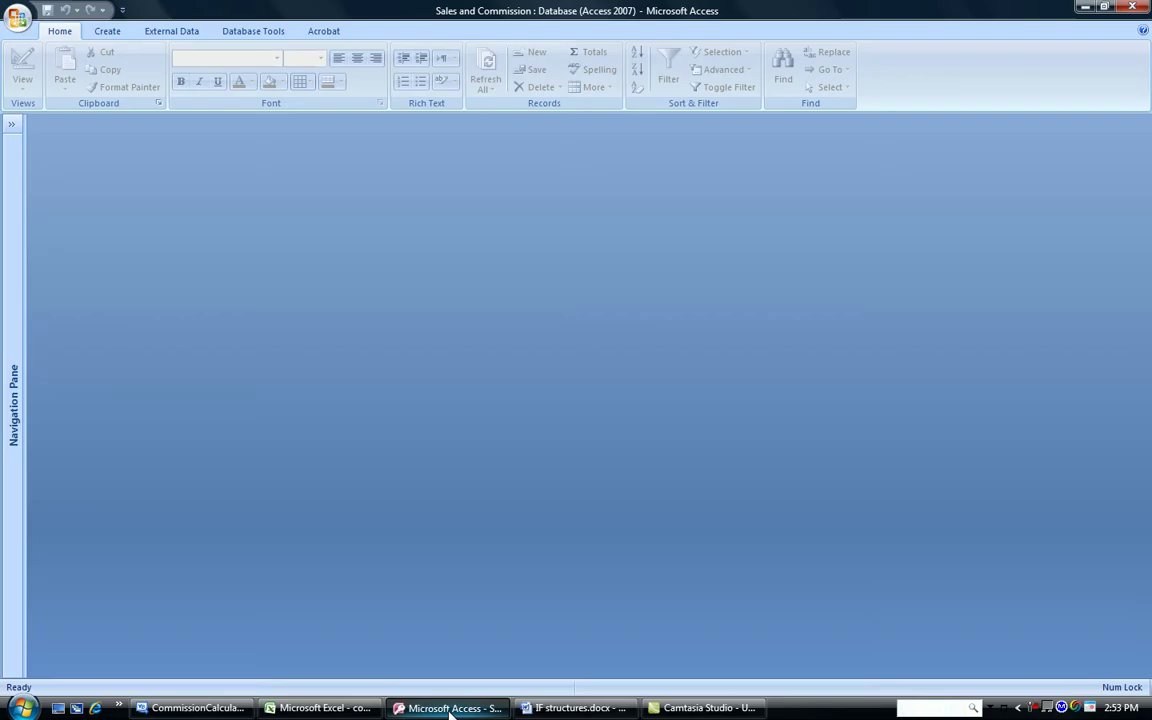
pyautogui.click(12, 126)
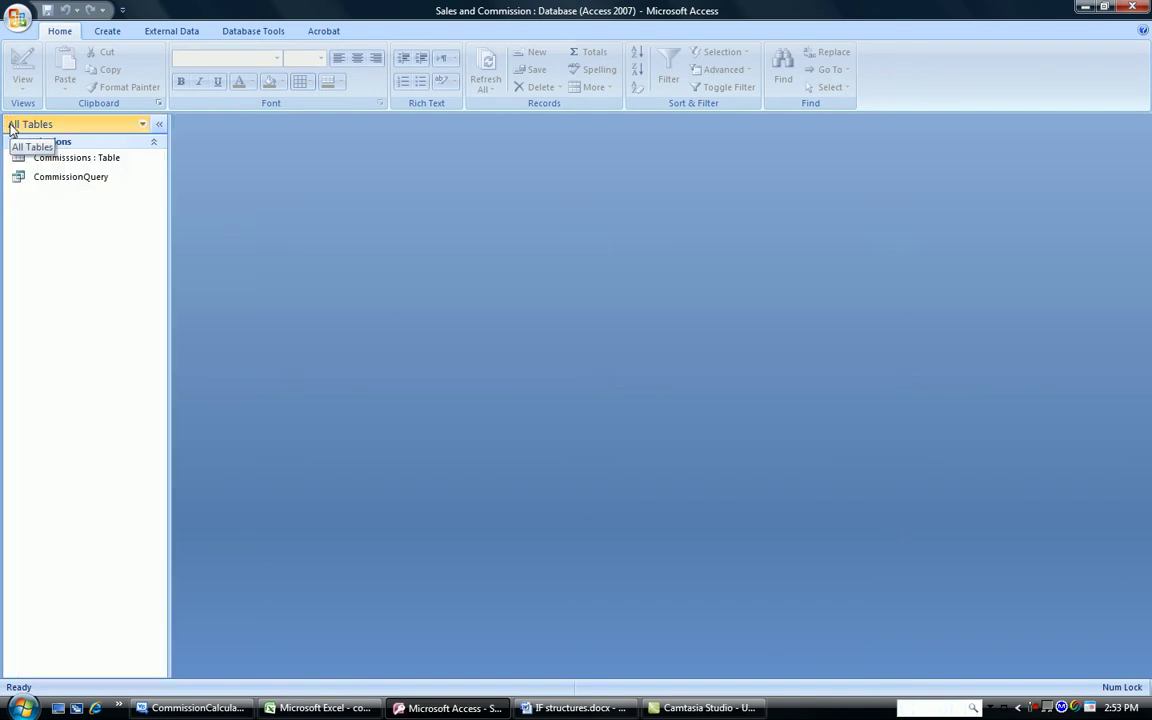
pyautogui.doubleClick(44, 160)
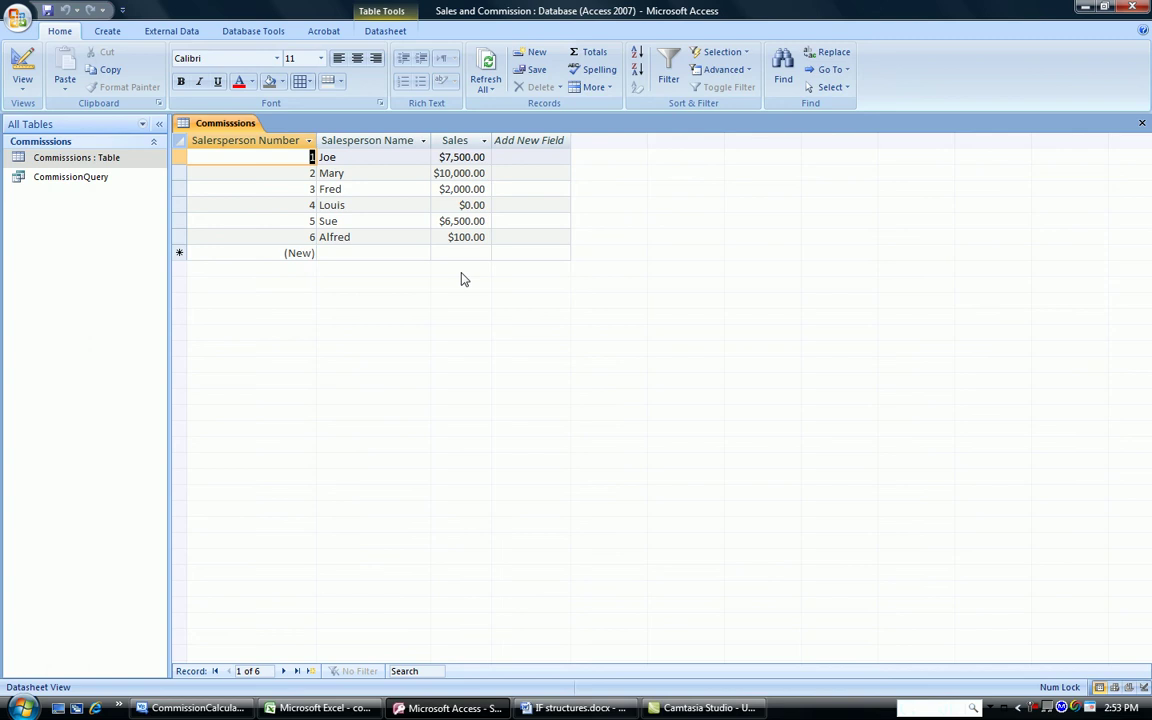
# - Open CommissionQuery in Design View
pyautogui.click(71, 187)
pyautogui.rightClick(71, 187)
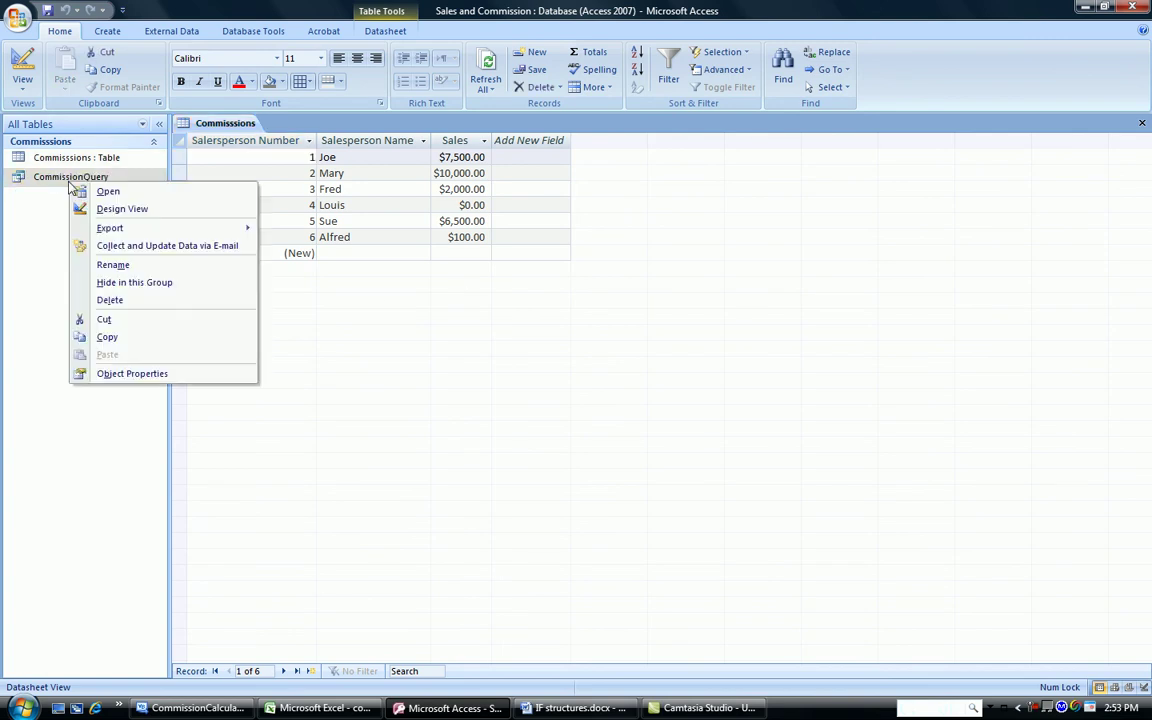
pyautogui.click(103, 207)
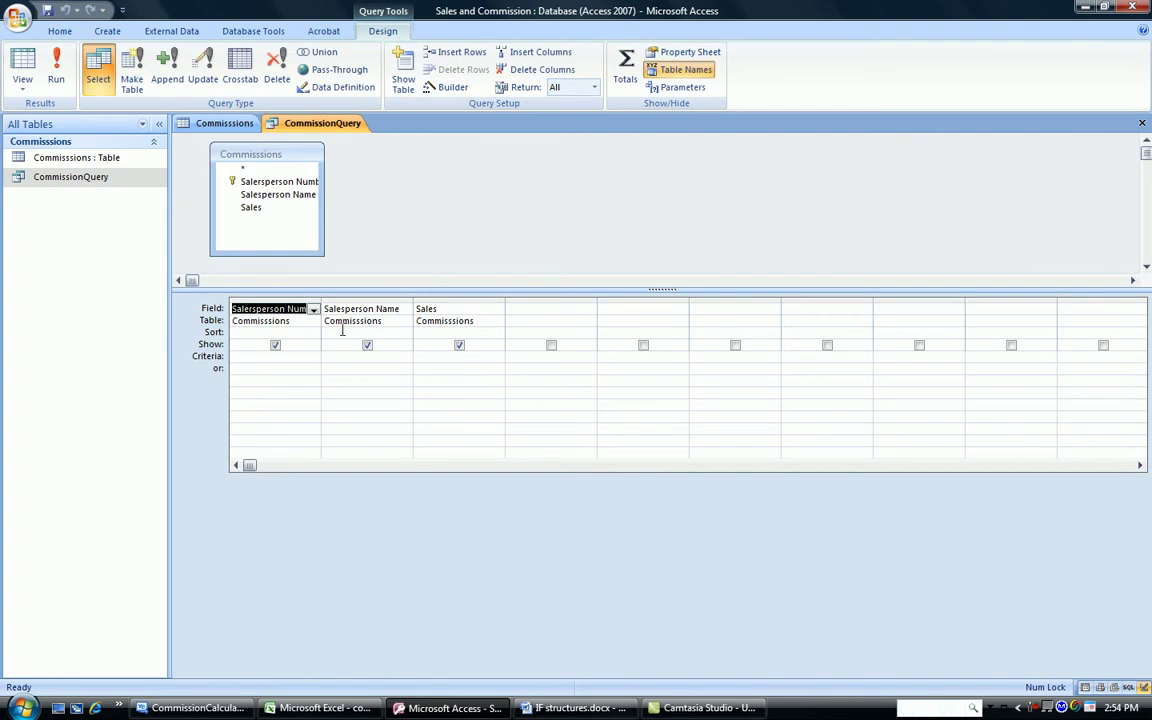
pyautogui.click(297, 385)
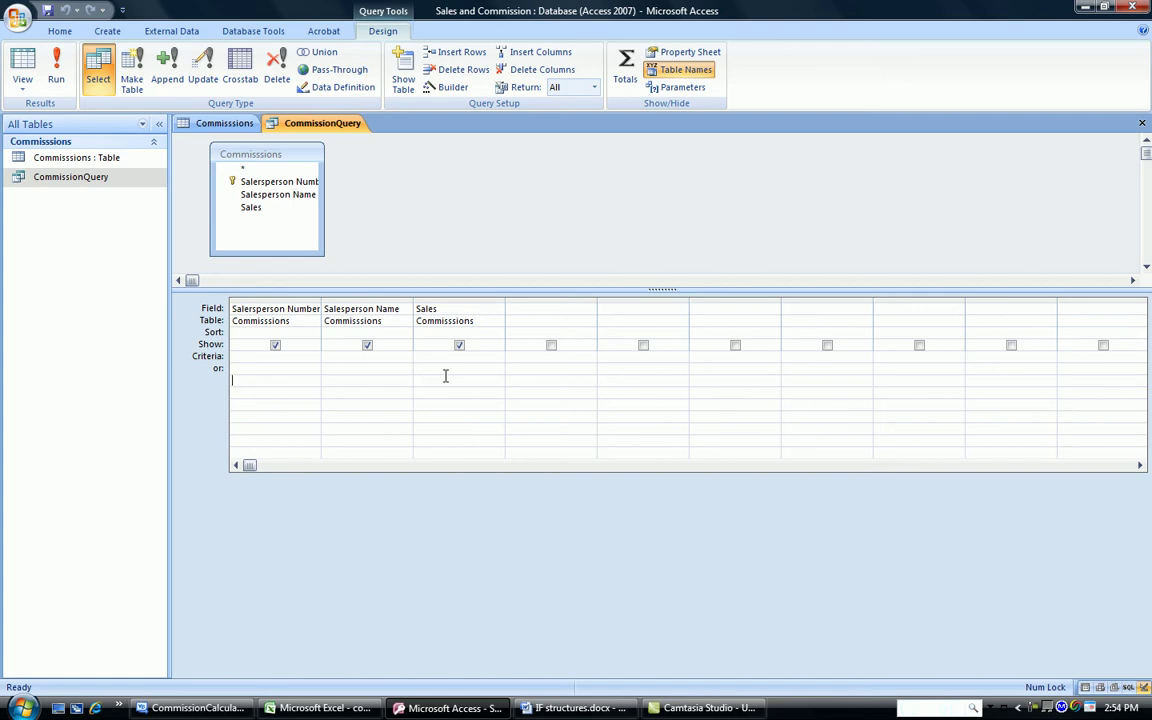
# - Open the Zoom editor for the empty fourth Field cell
pyautogui.click(524, 310)
pyautogui.rightClick(540, 311)
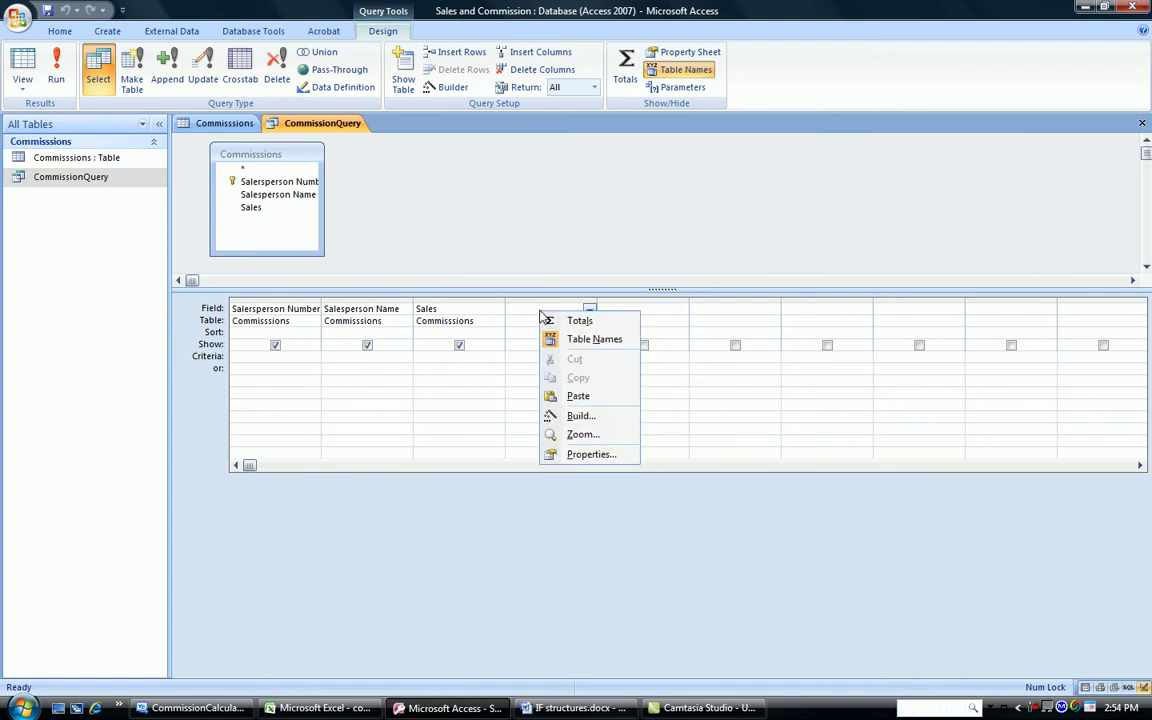
pyautogui.click(580, 434)
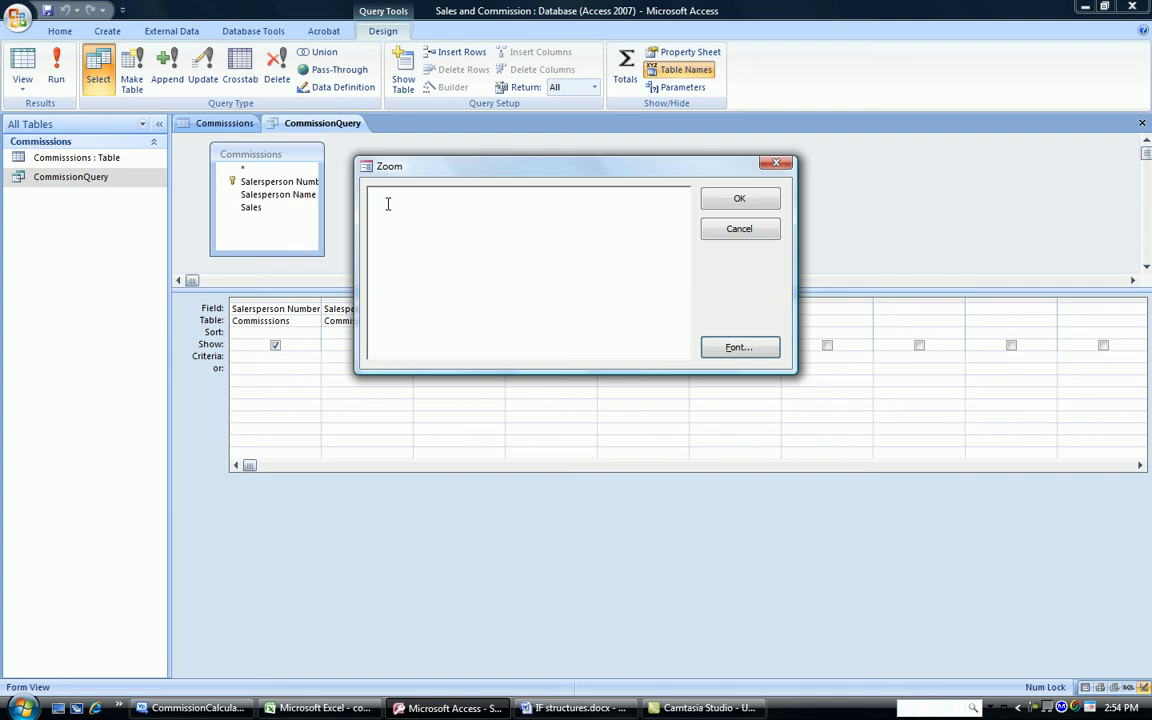
# - In the Zoom box, begin the expression with iif([sales]>=5000, and move the dialog lower
pyautogui.click(432, 219)
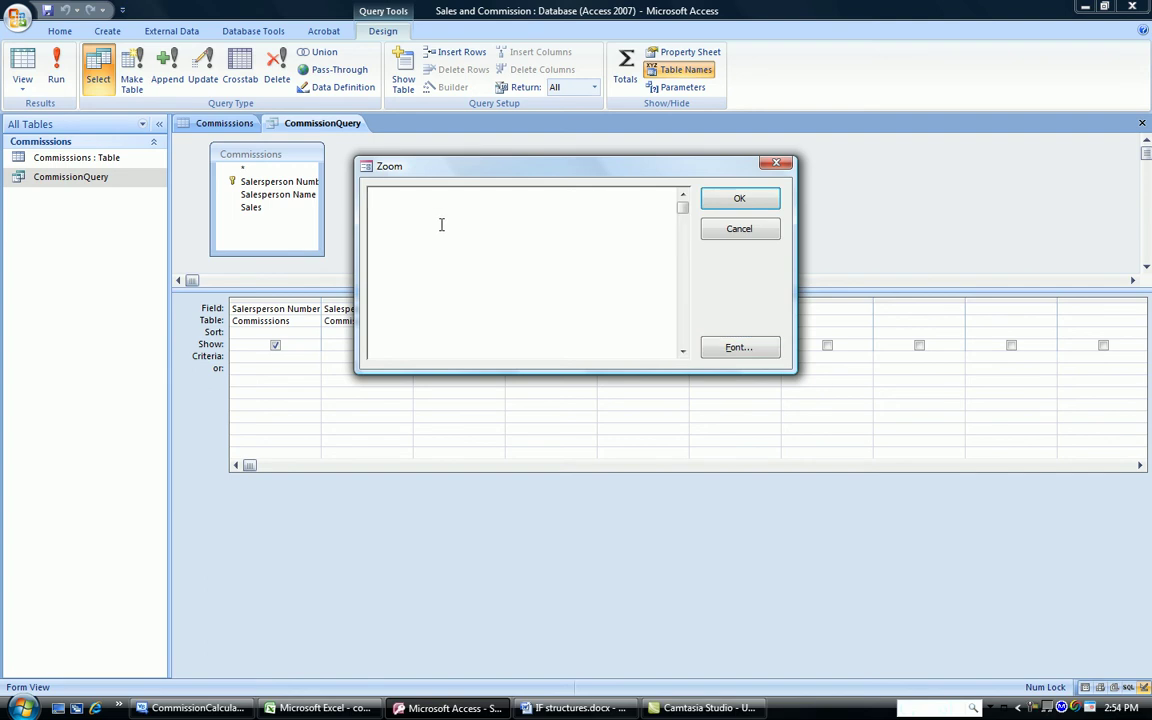
pyautogui.write('iif(')
pyautogui.moveTo(560, 166); pyautogui.dragTo(718, 292)
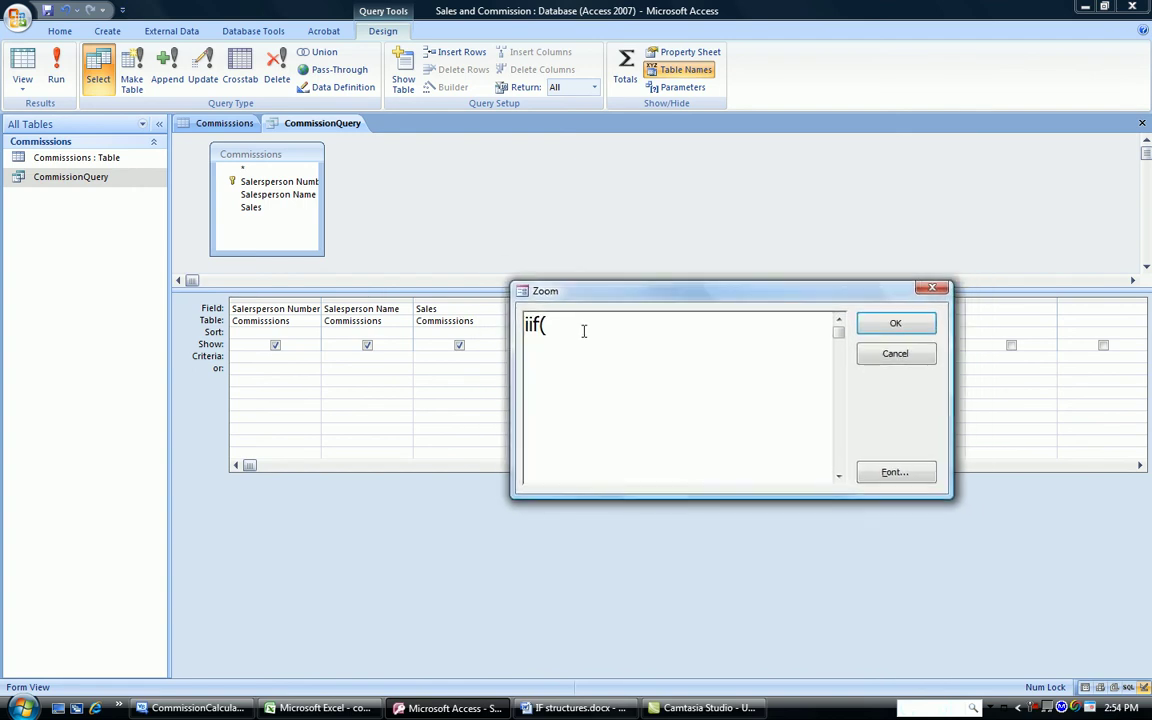
pyautogui.write('[sales]>=5000')
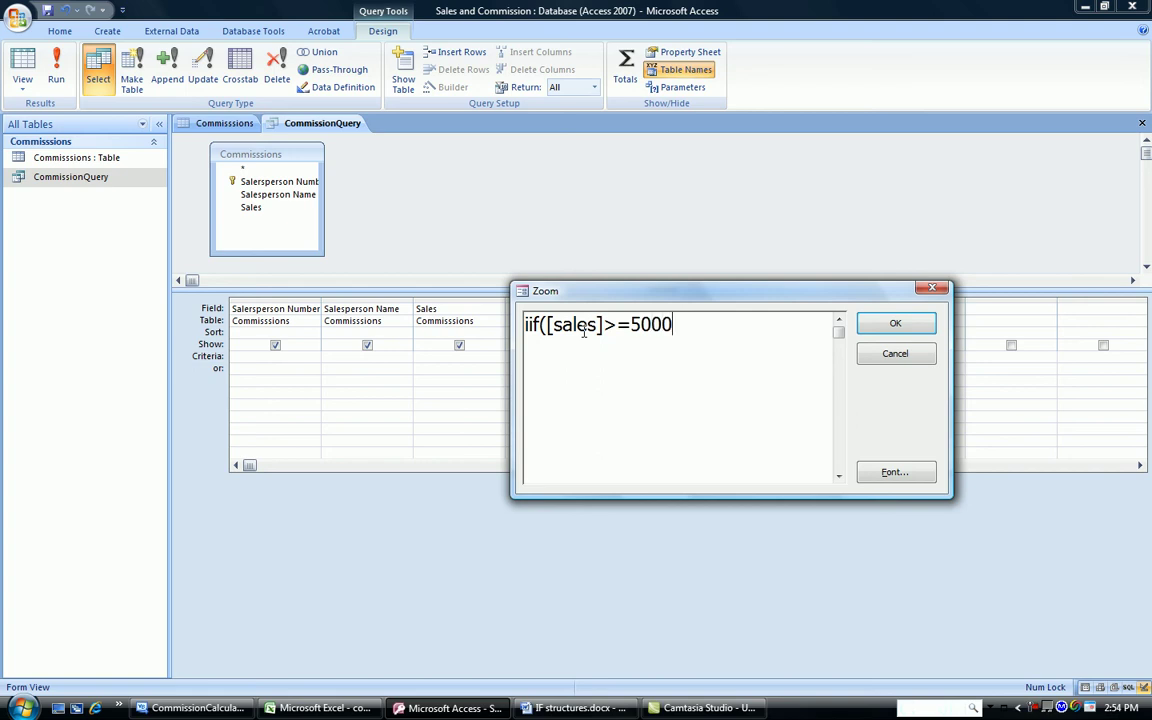
pyautogui.write(',')
# - Add [sales]*.10,[sales]*.05) and prefix the expression with Commission amt:
pyautogui.write('s')
pyautogui.press('BackSpace')
pyautogui.write('[sales]*')
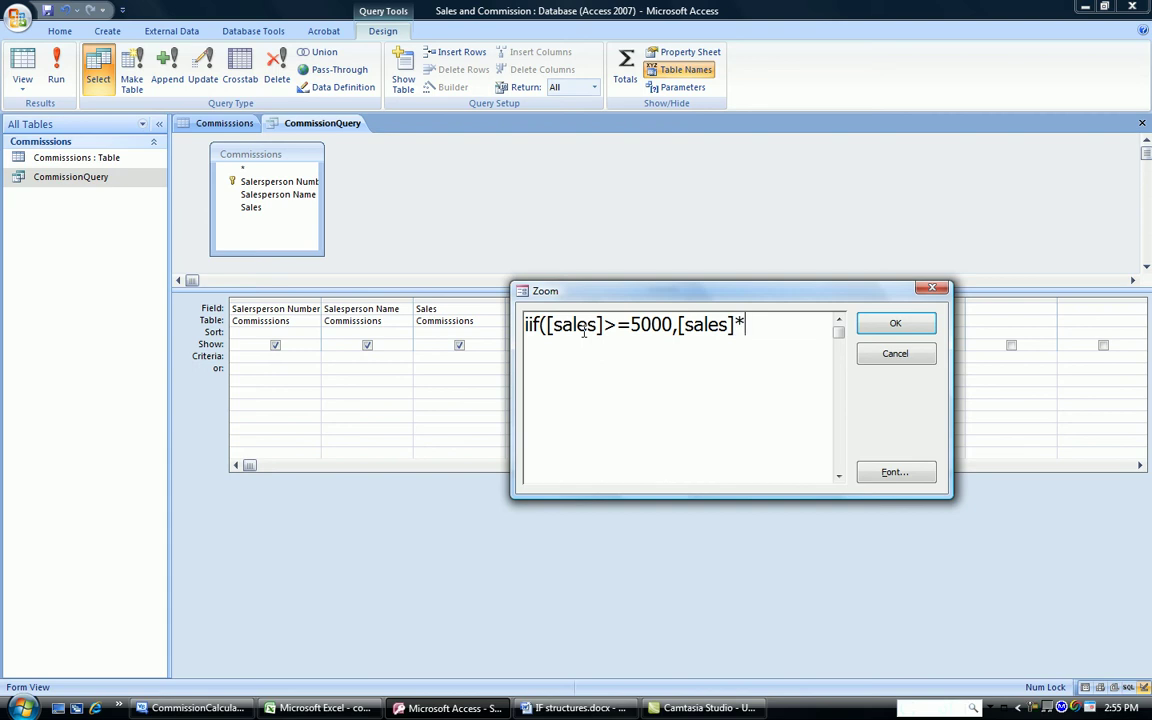
pyautogui.write('.10,[sales]*')
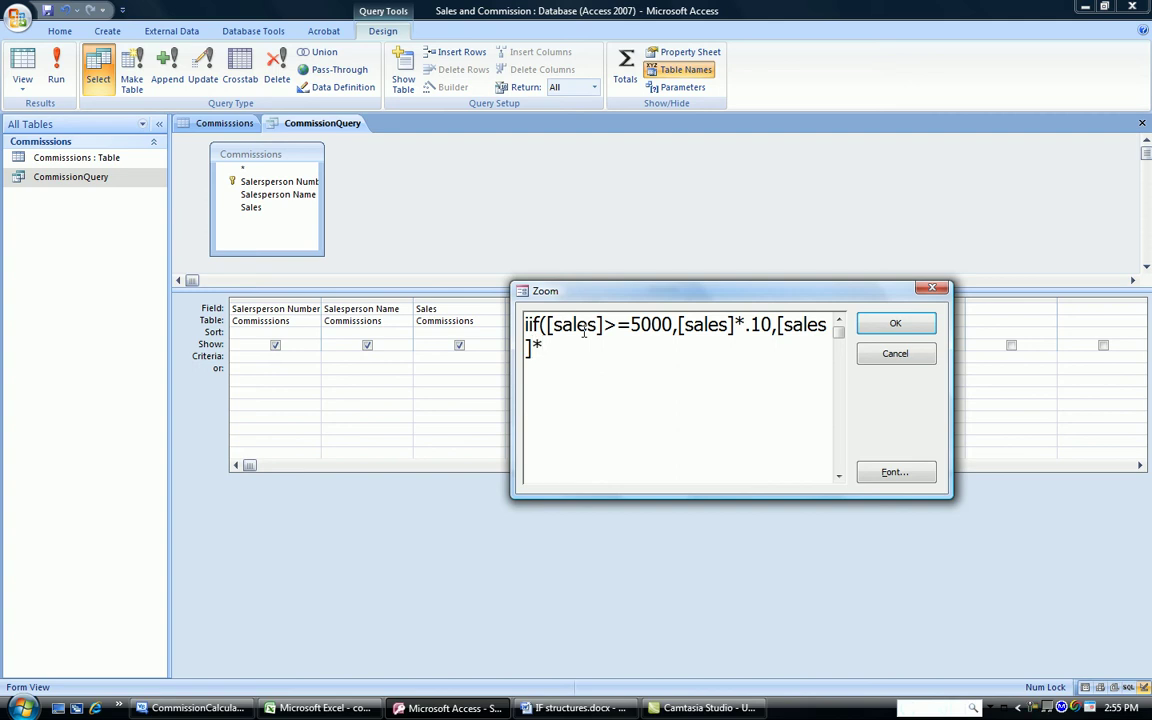
pyautogui.write('.05')
pyautogui.write(')')
pyautogui.write('Commi')
pyautogui.write('ssion ')
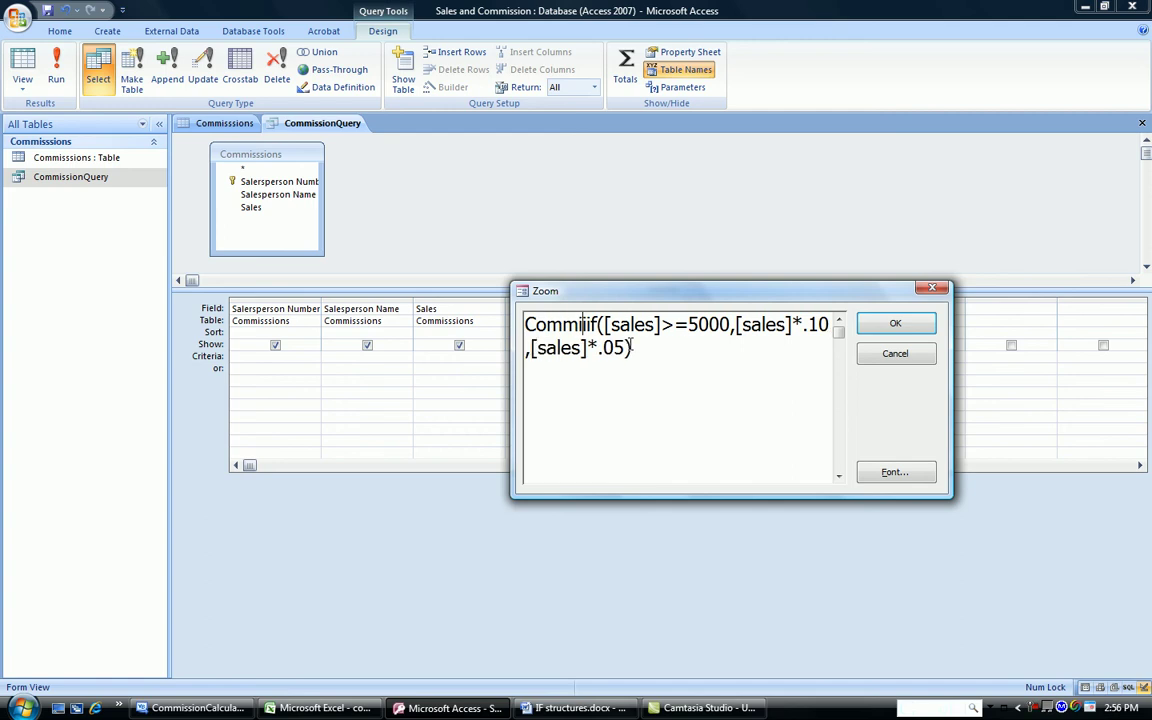
pyautogui.write('amt:')
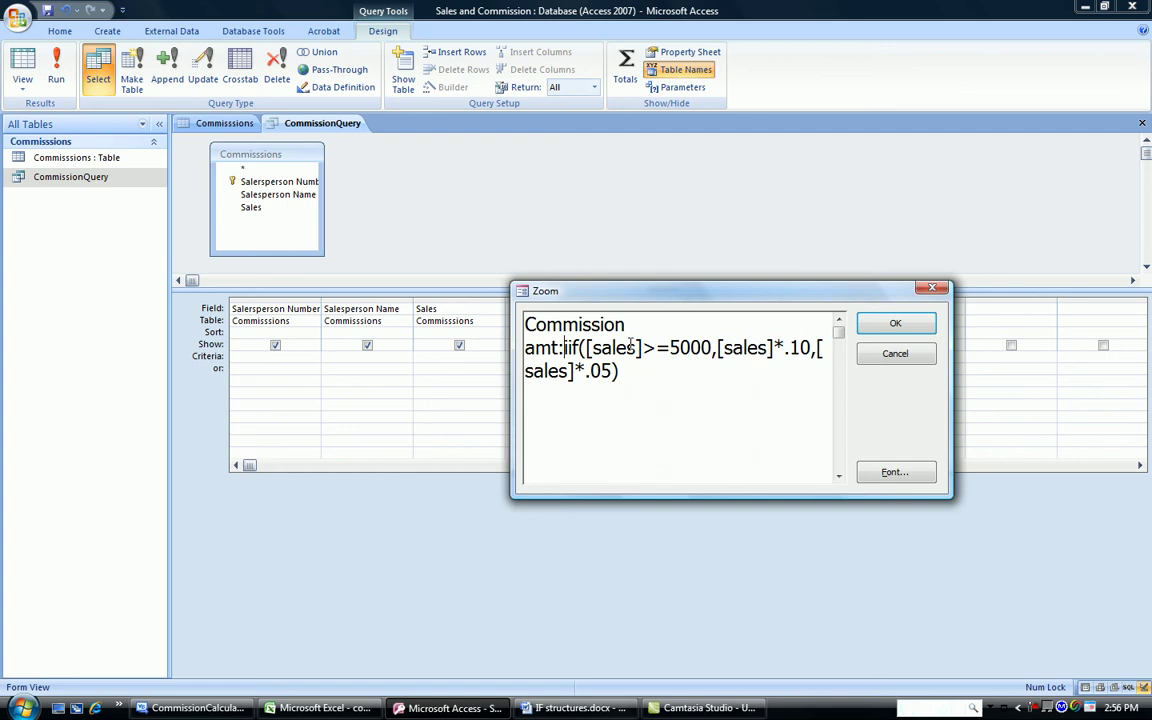
# - Run CommissionQuery and widen the Commission amt column showing 750, 1000, 100, 0, 650, 5
pyautogui.click(893, 326)
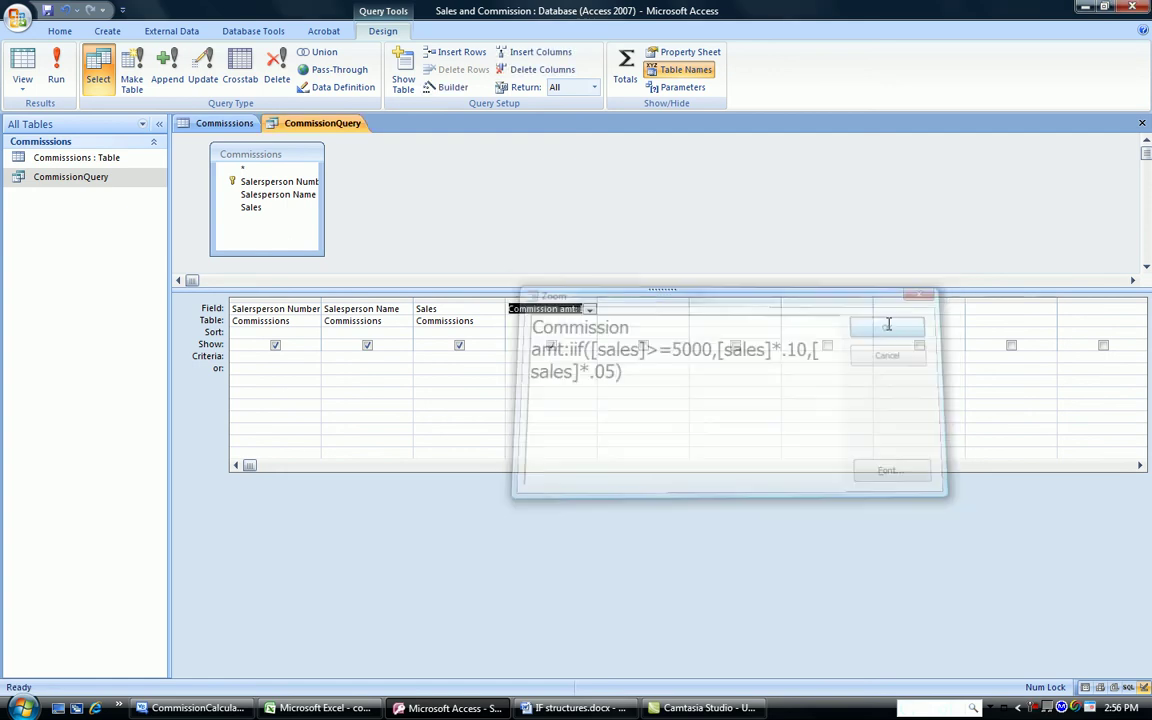
pyautogui.click(57, 67)
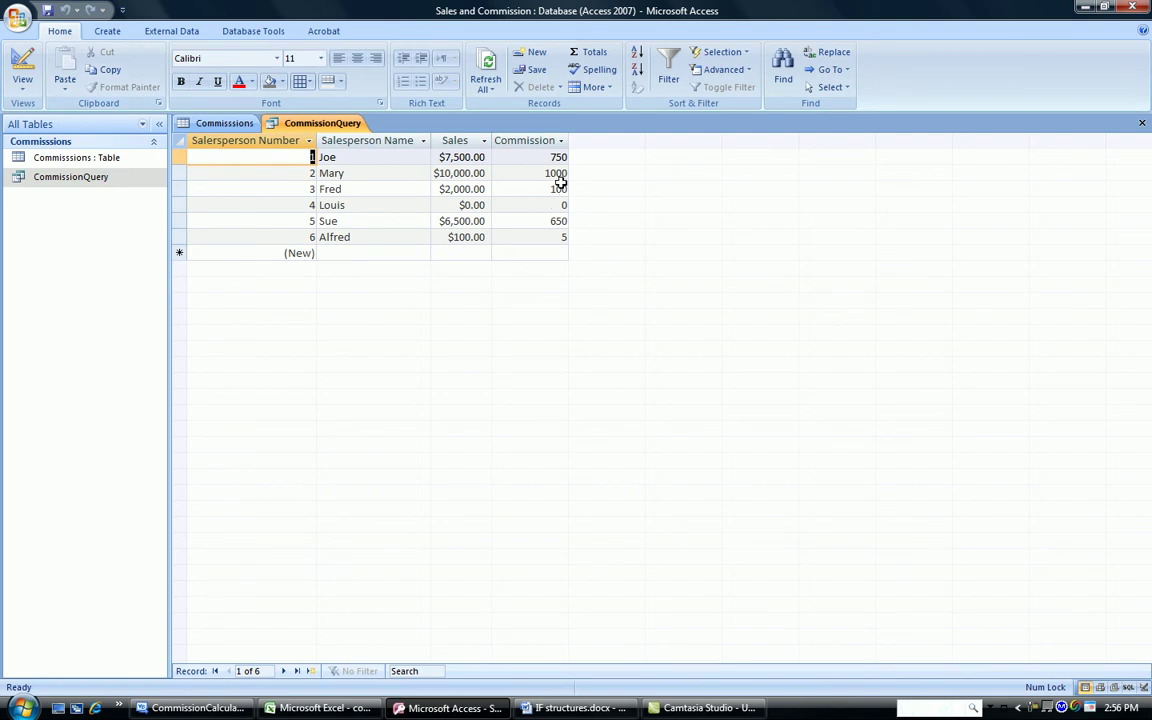
pyautogui.moveTo(568, 140); pyautogui.dragTo(620, 156)
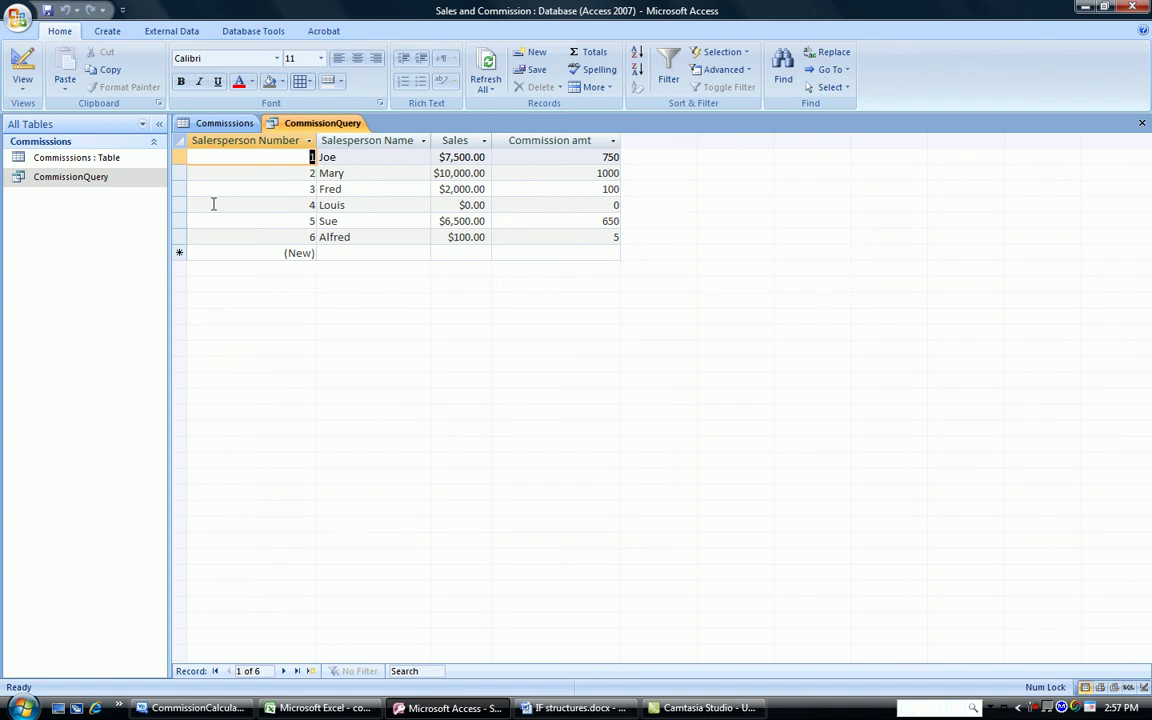
# - Back in Design view, view the full Commission amt expression in Zoom, then cancel
pyautogui.click(22, 60)
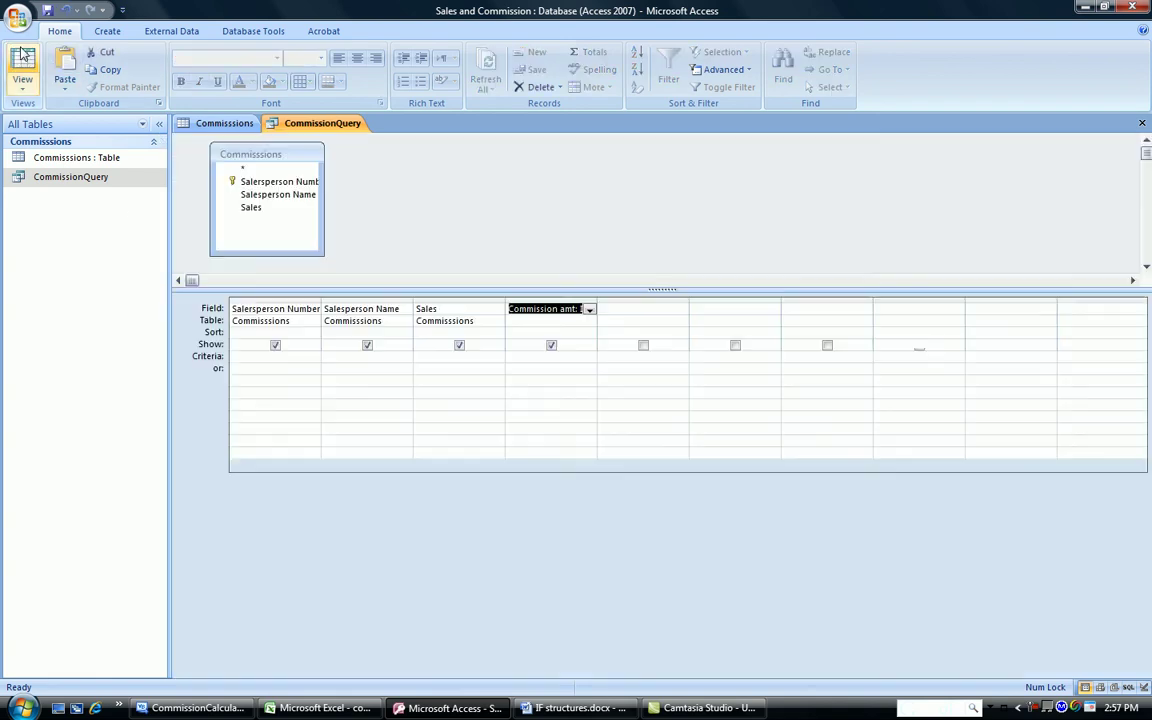
pyautogui.hotkey('shift', 'F2')
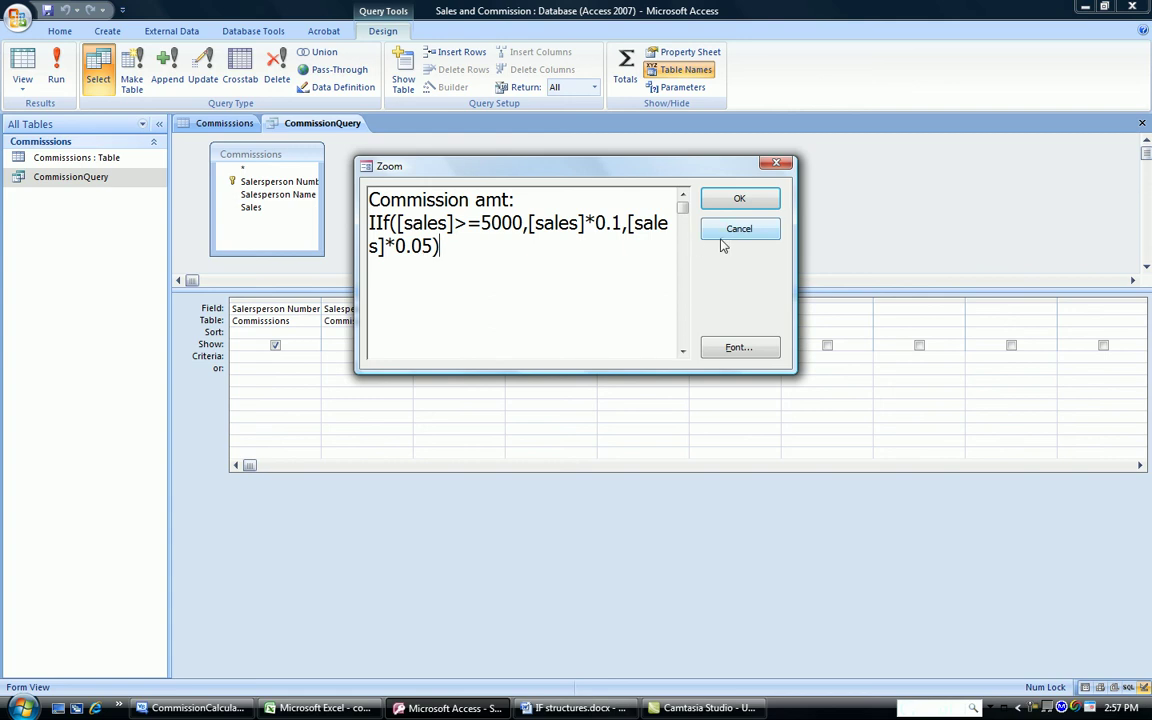
pyautogui.click(739, 199)
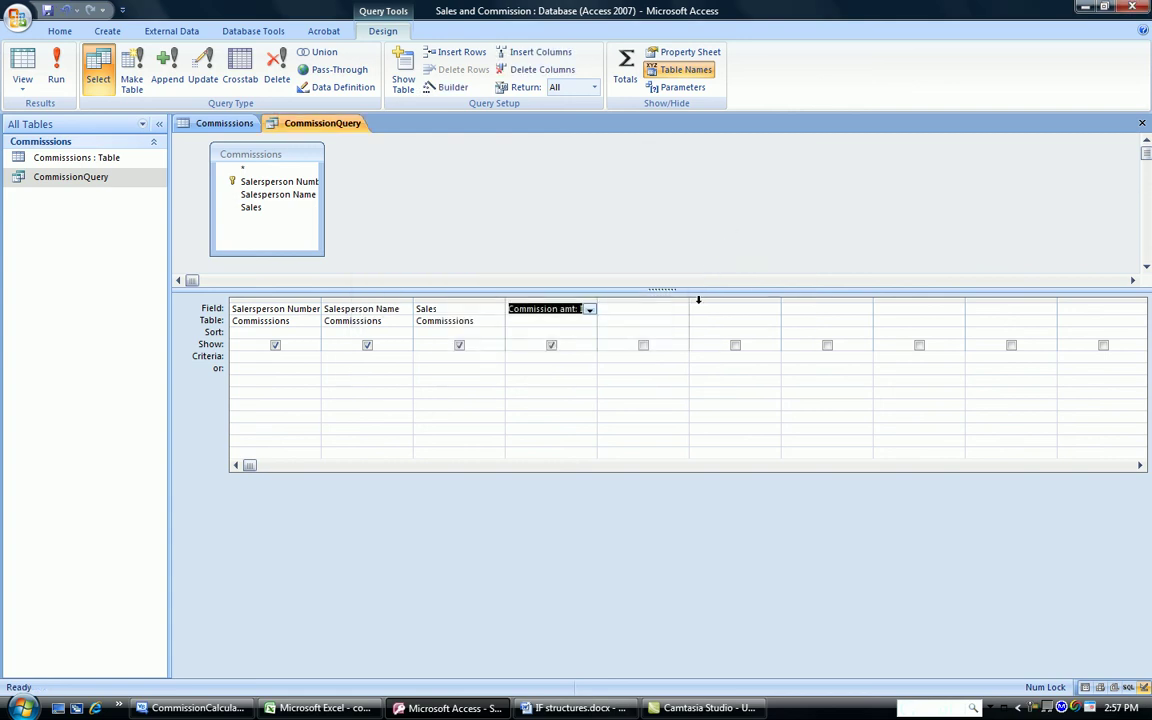
# - Minimise Access, switch to the Excel commission workbook and start =if( in cell C4
pyautogui.click(1085, 7)
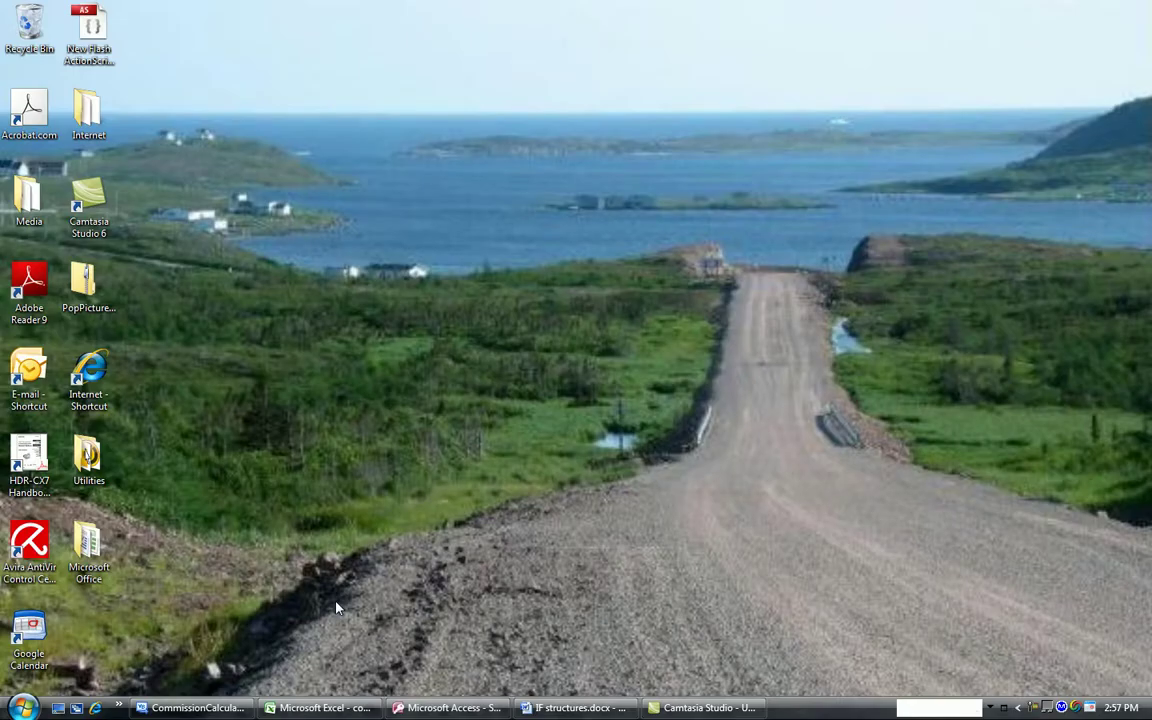
pyautogui.click(333, 707)
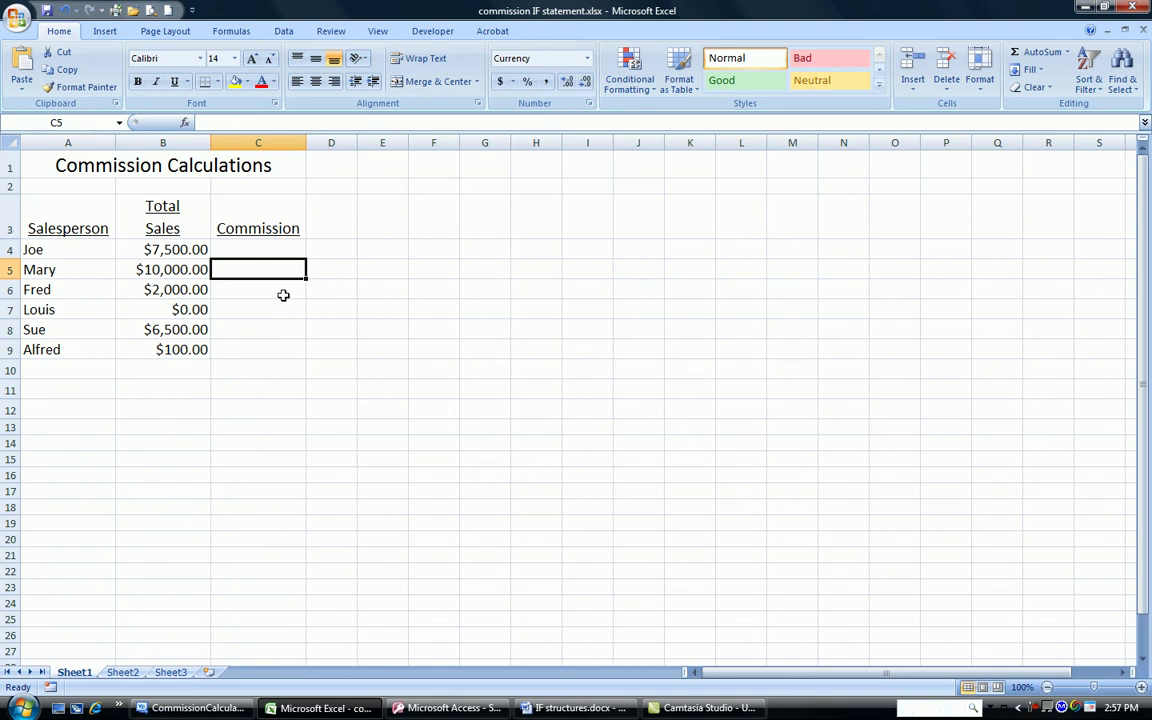
pyautogui.click(265, 249)
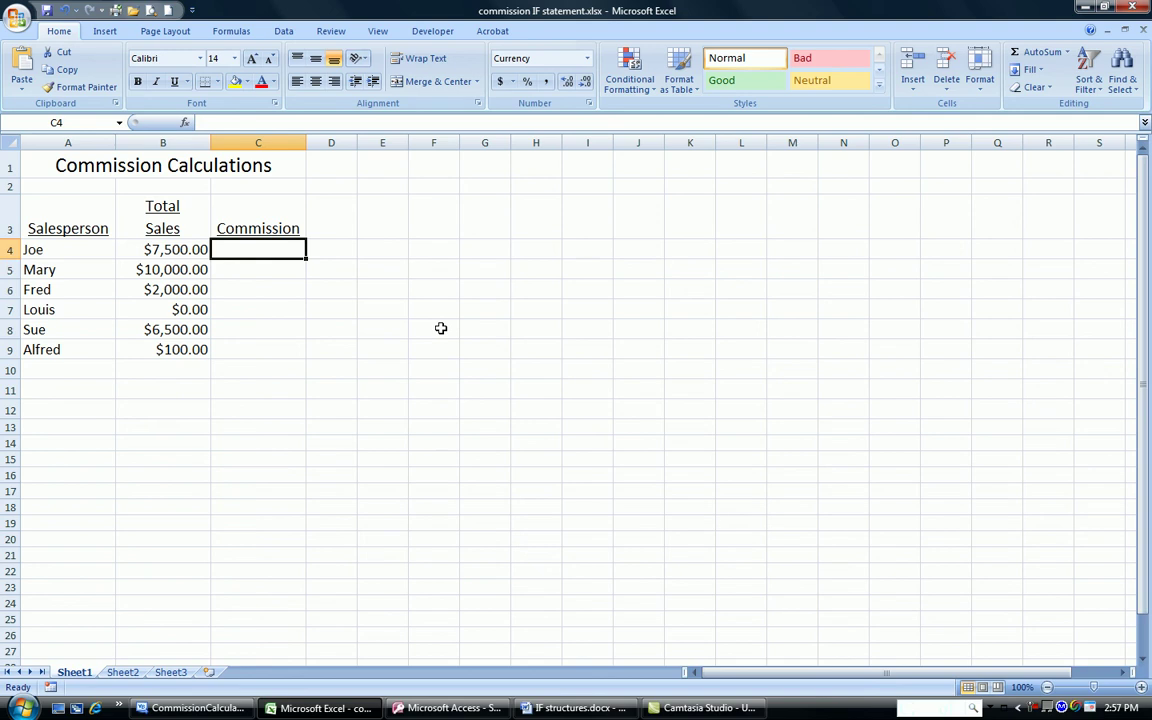
pyautogui.write('=if')
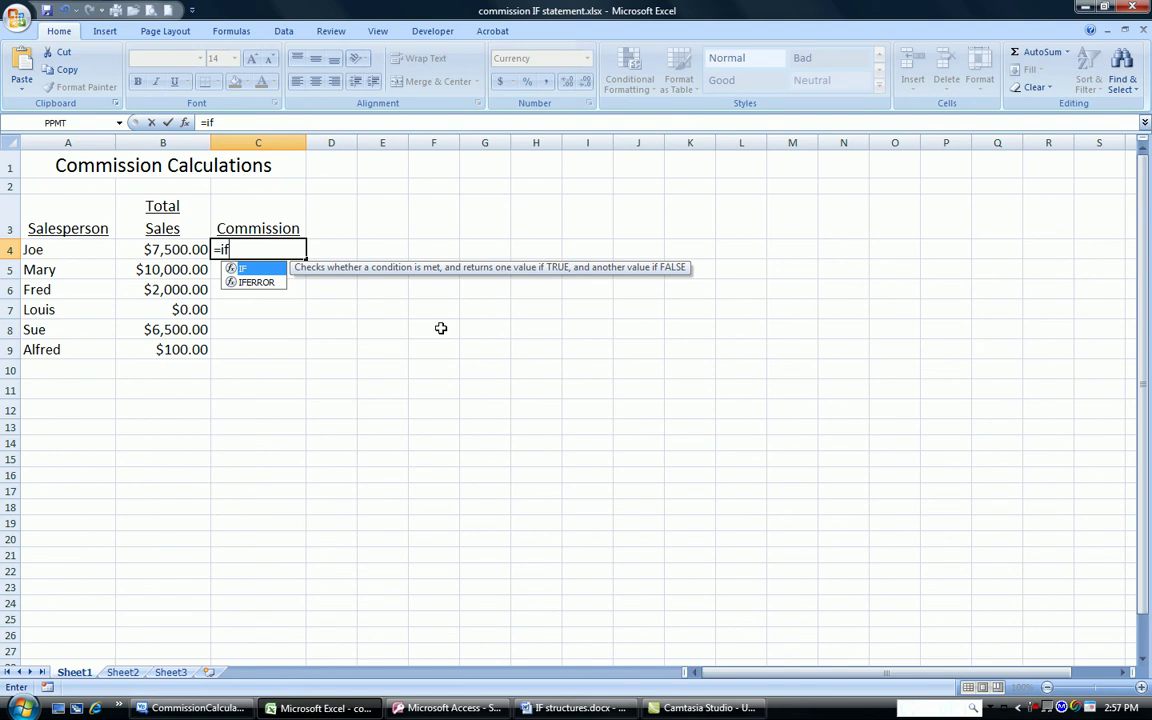
pyautogui.write('(')
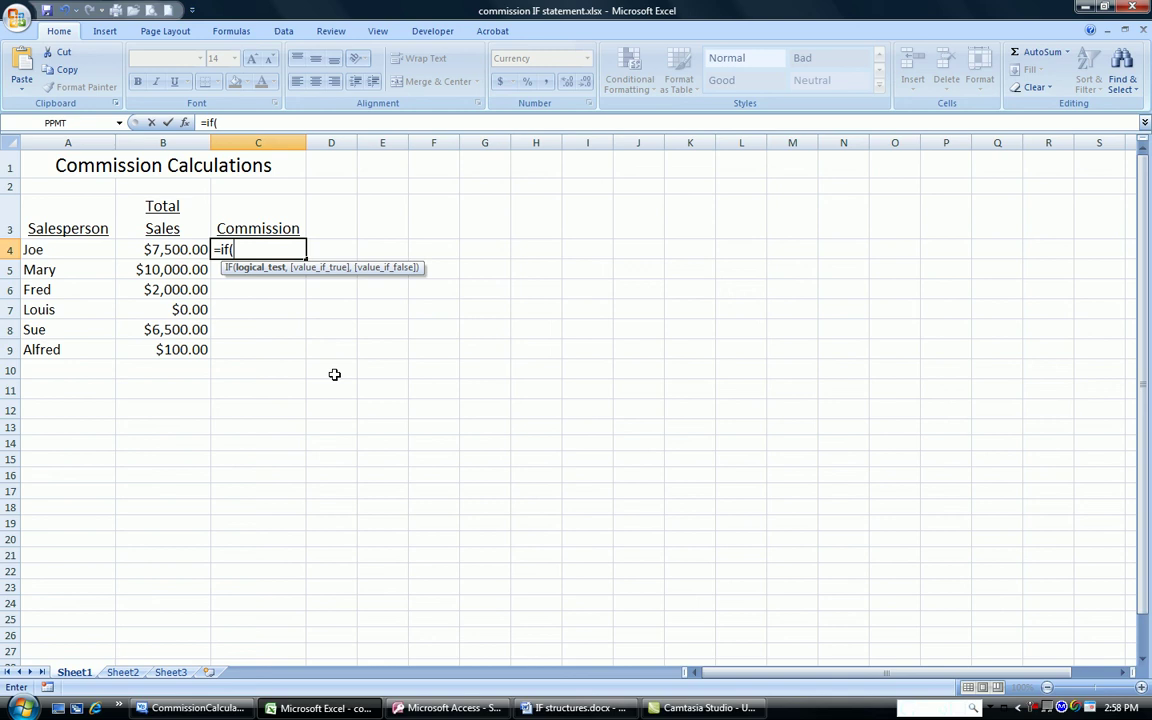
# - Complete C4 as =if(b4>=5000,b4*10%,b4*5%), giving Joe $750.00
pyautogui.write('b4')
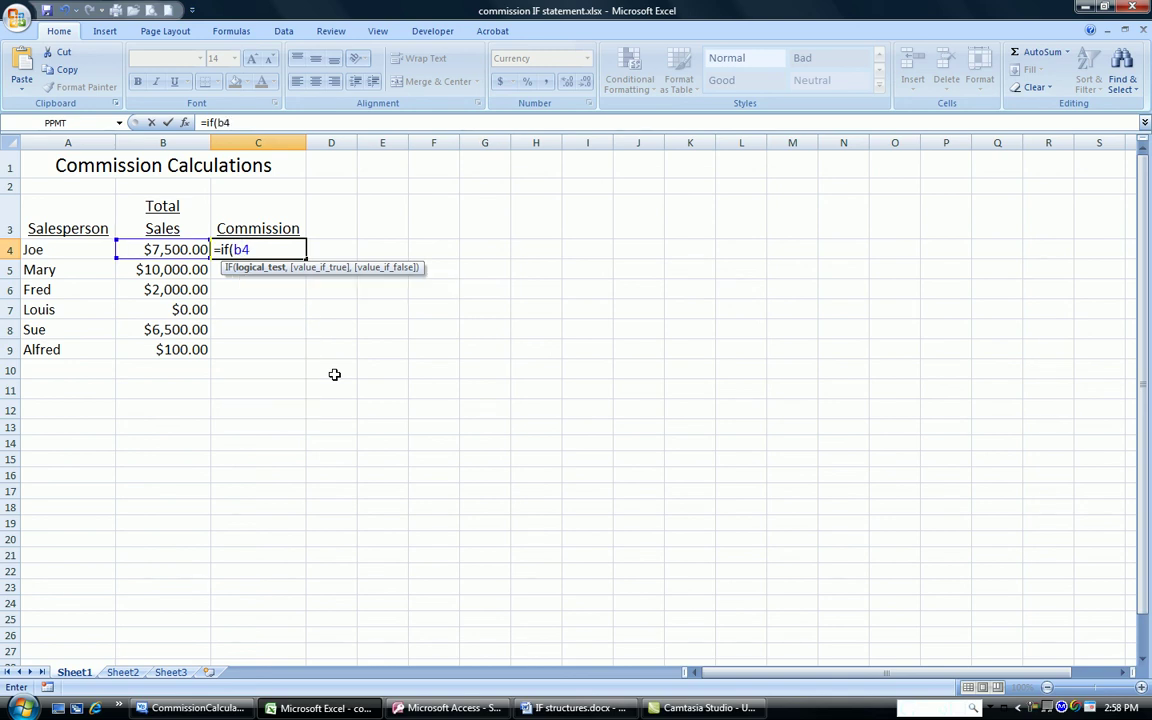
pyautogui.write('>=5000,')
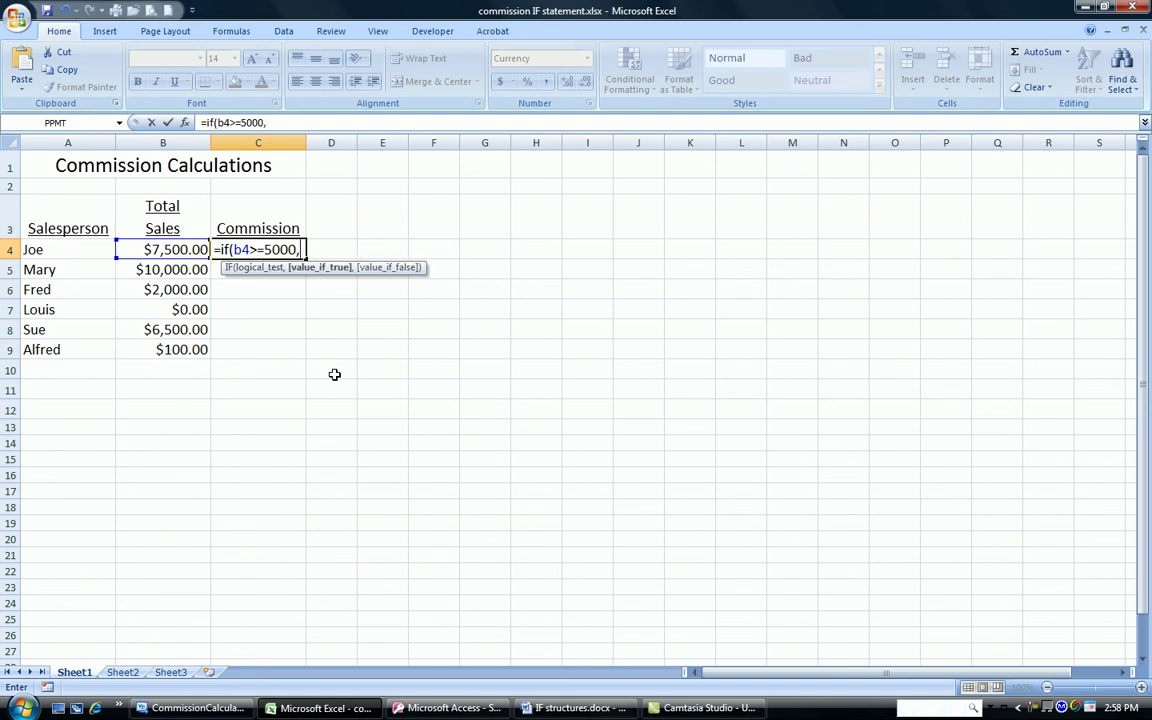
pyautogui.write('b4*10%')
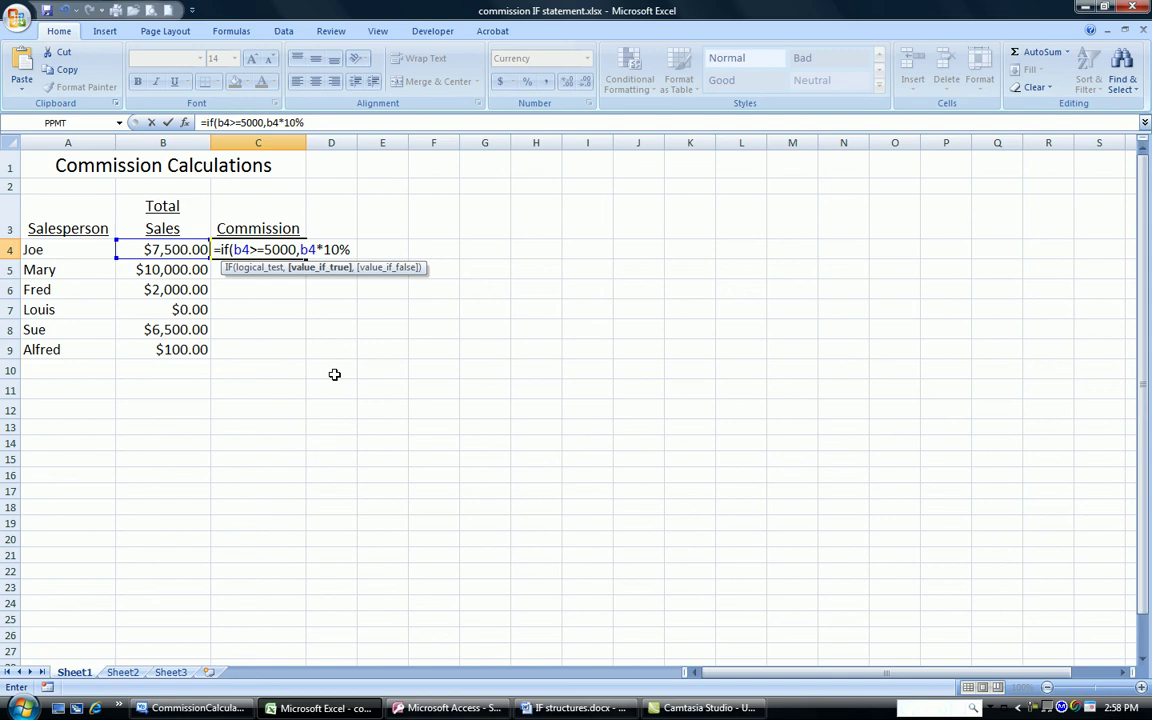
pyautogui.write(',b')
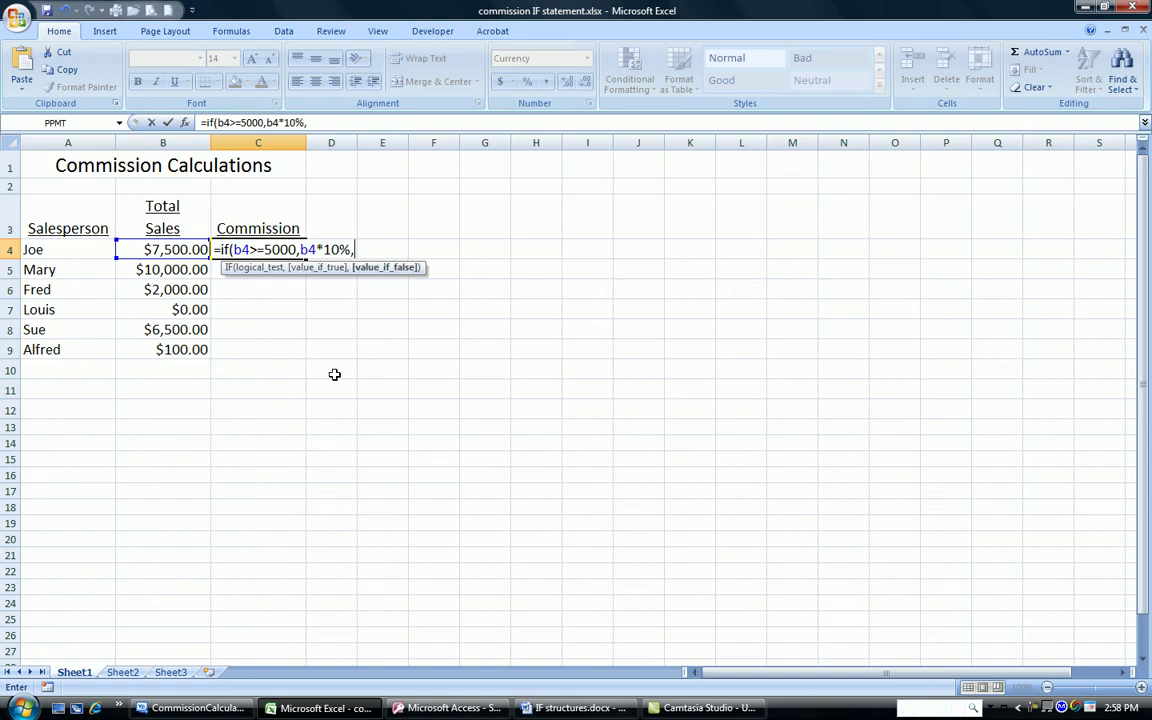
pyautogui.write('4*5%)')
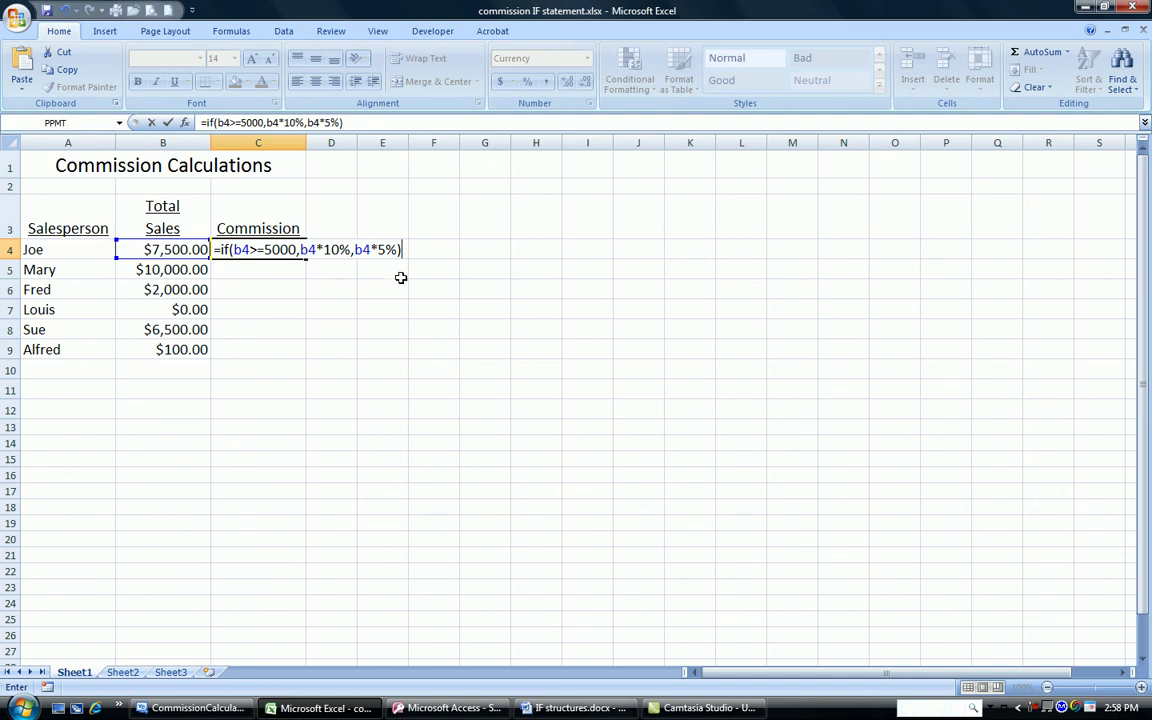
pyautogui.press('Return')
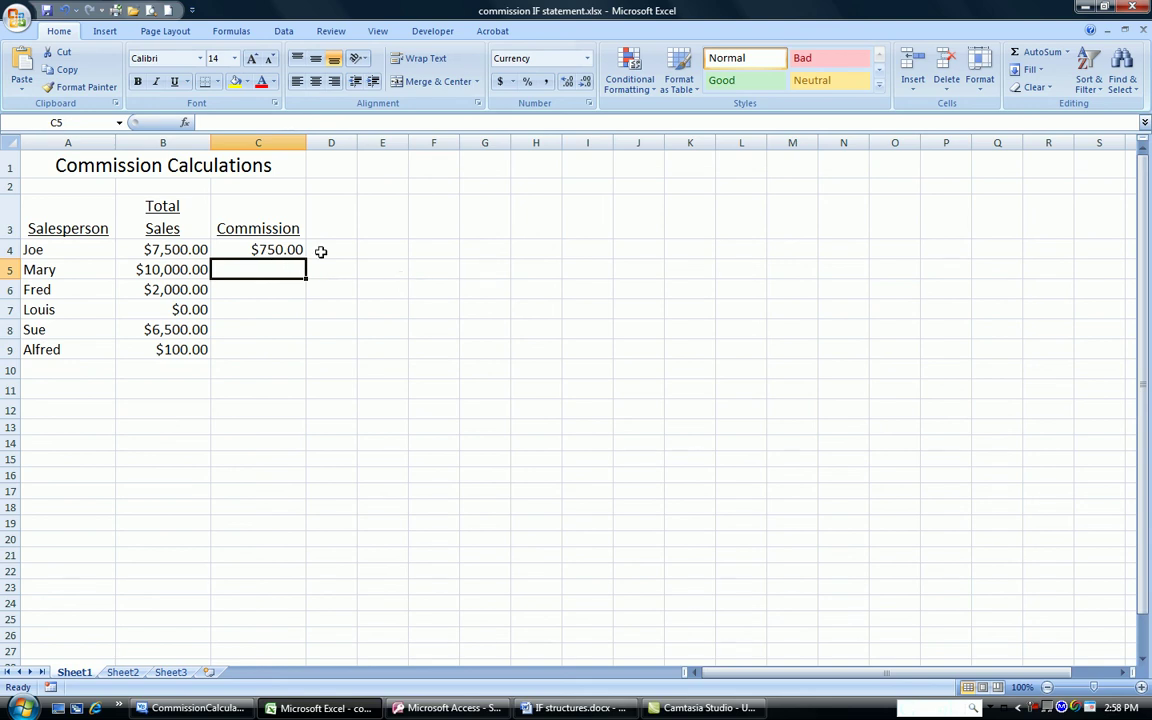
# - Fill the C4 commission formula down to C9, then close the workbook
pyautogui.click(258, 249)
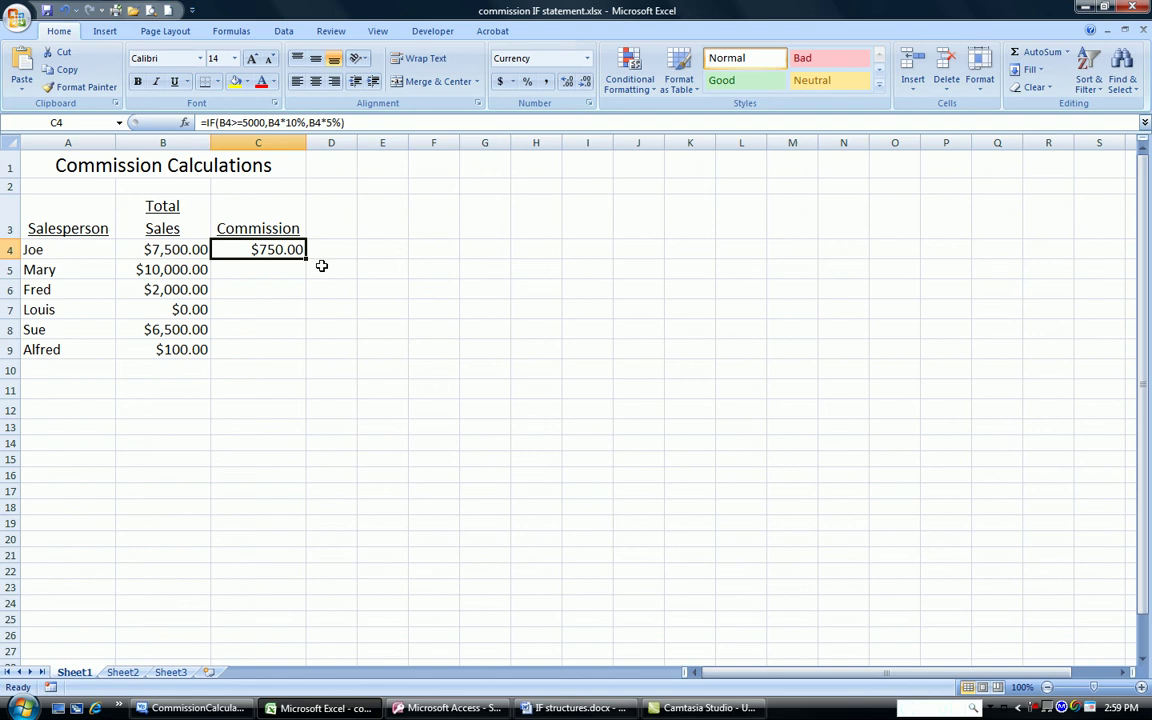
pyautogui.moveTo(307, 258); pyautogui.dragTo(306, 356)
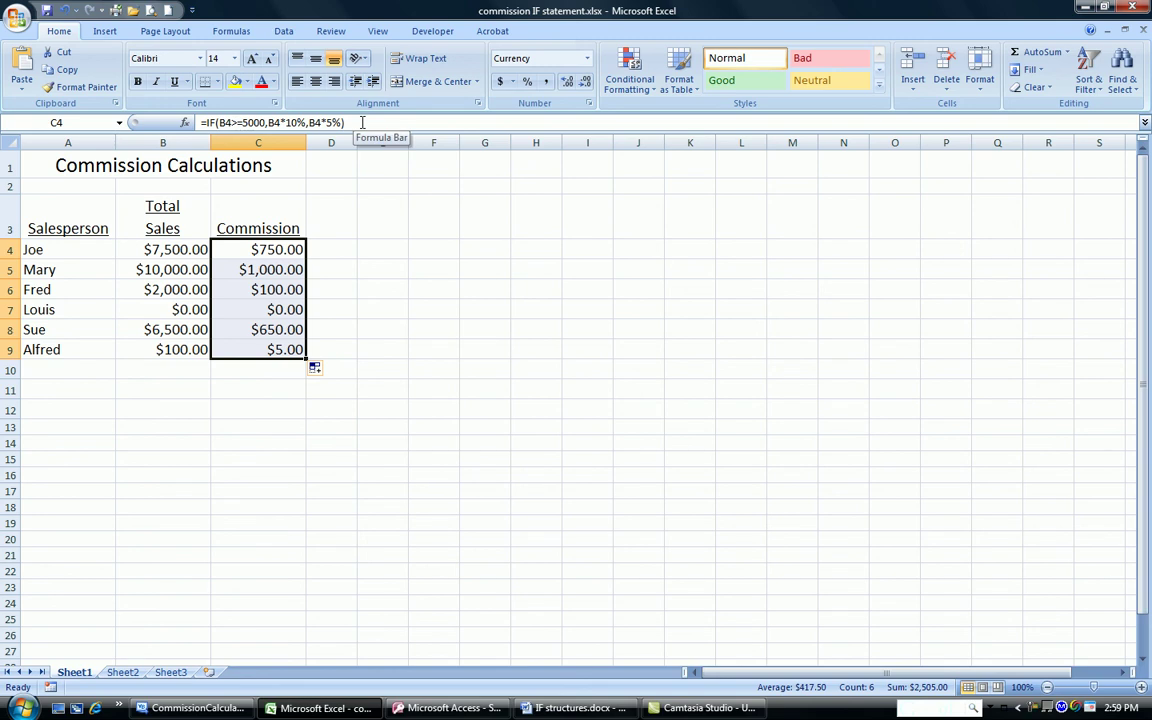
pyautogui.click(1133, 9)
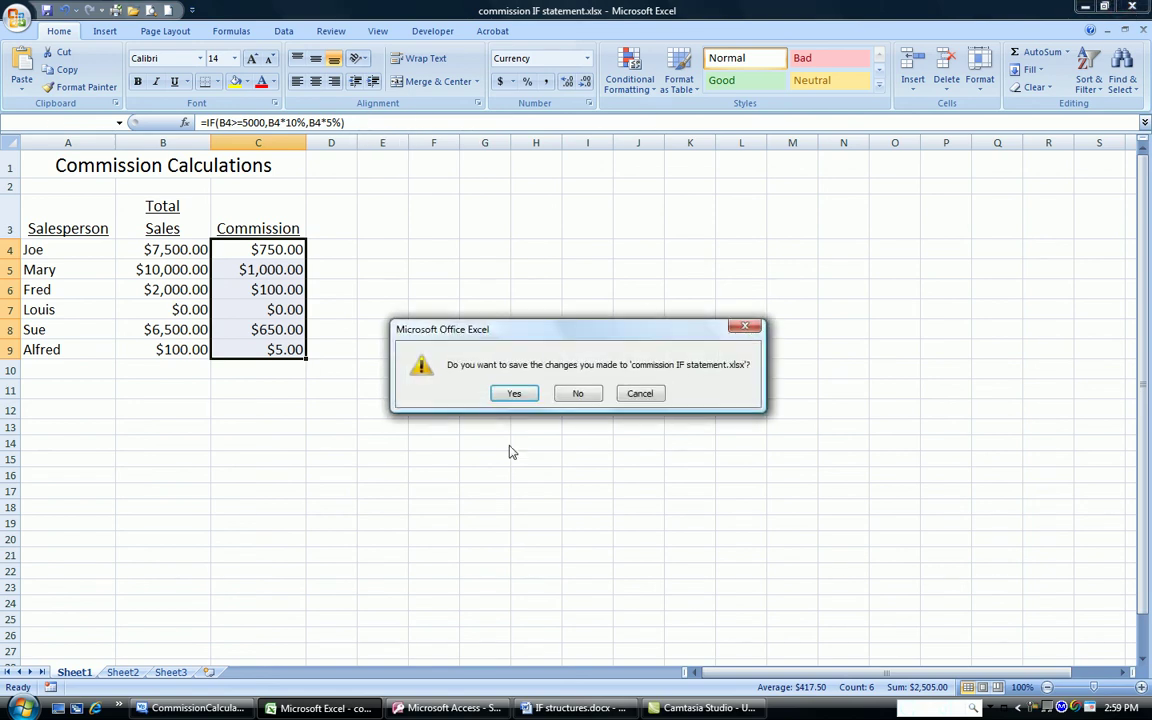
# - Close Excel without saving, then restore Visual Basic to show the CommissionCalculator Form1.vb If…Then…Else code
pyautogui.click(578, 394)
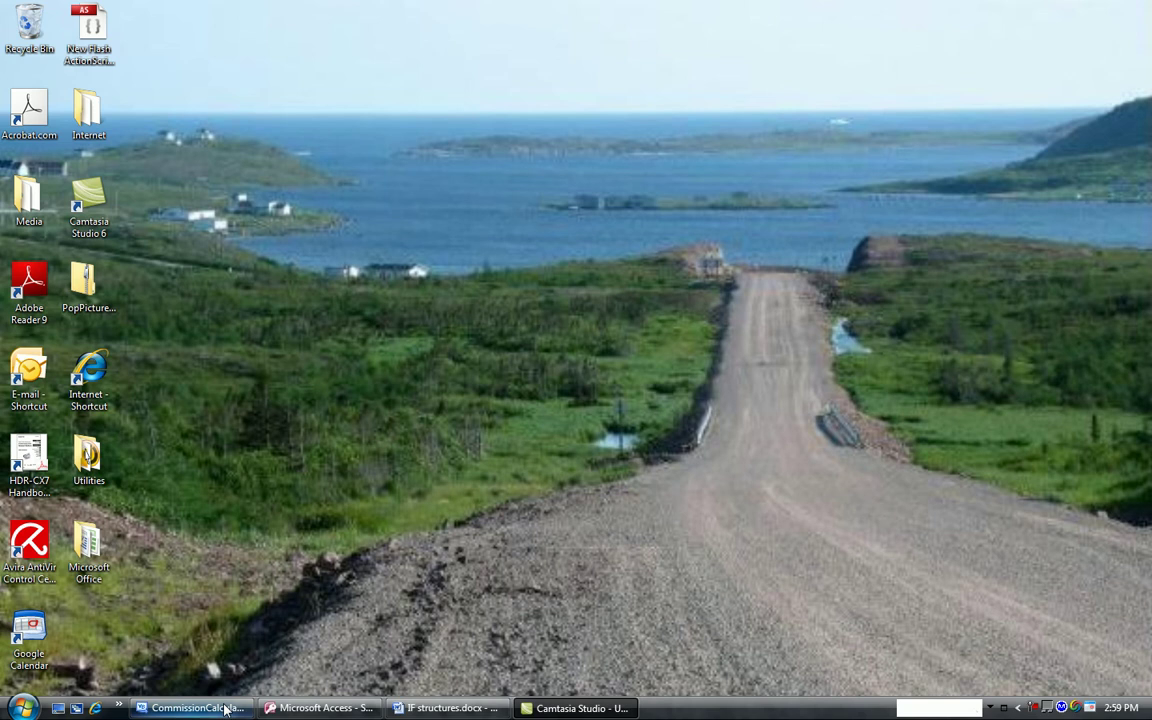
pyautogui.moveTo(222, 711)
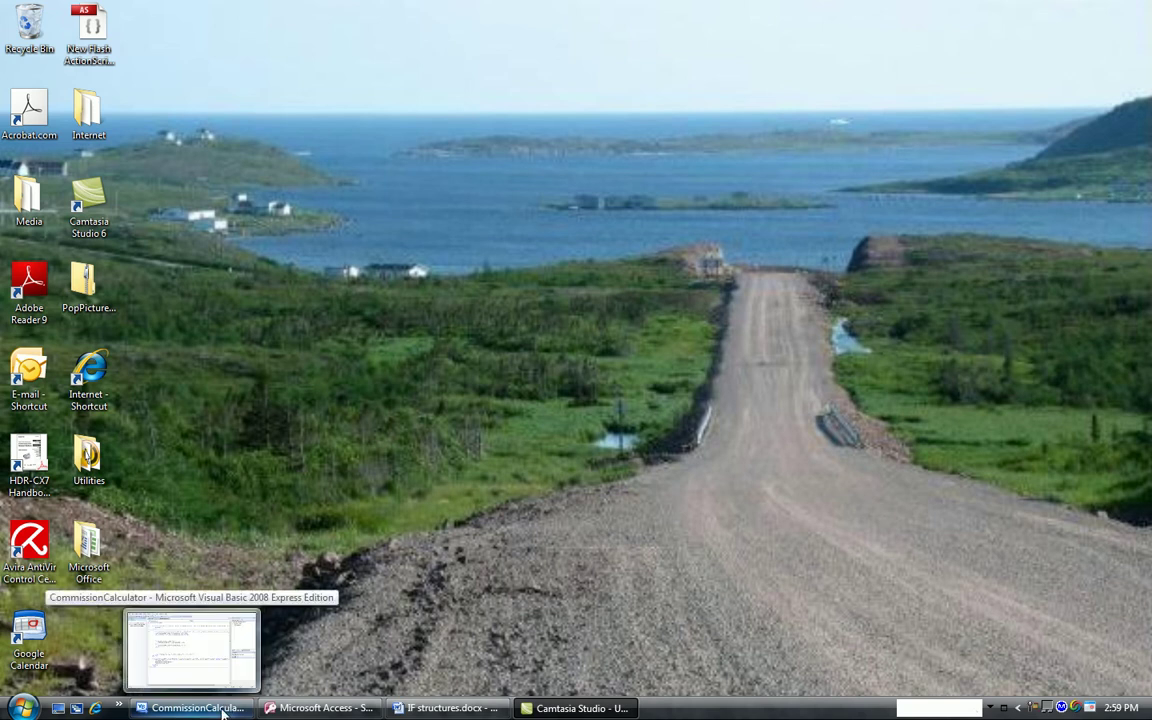
pyautogui.click(222, 711)
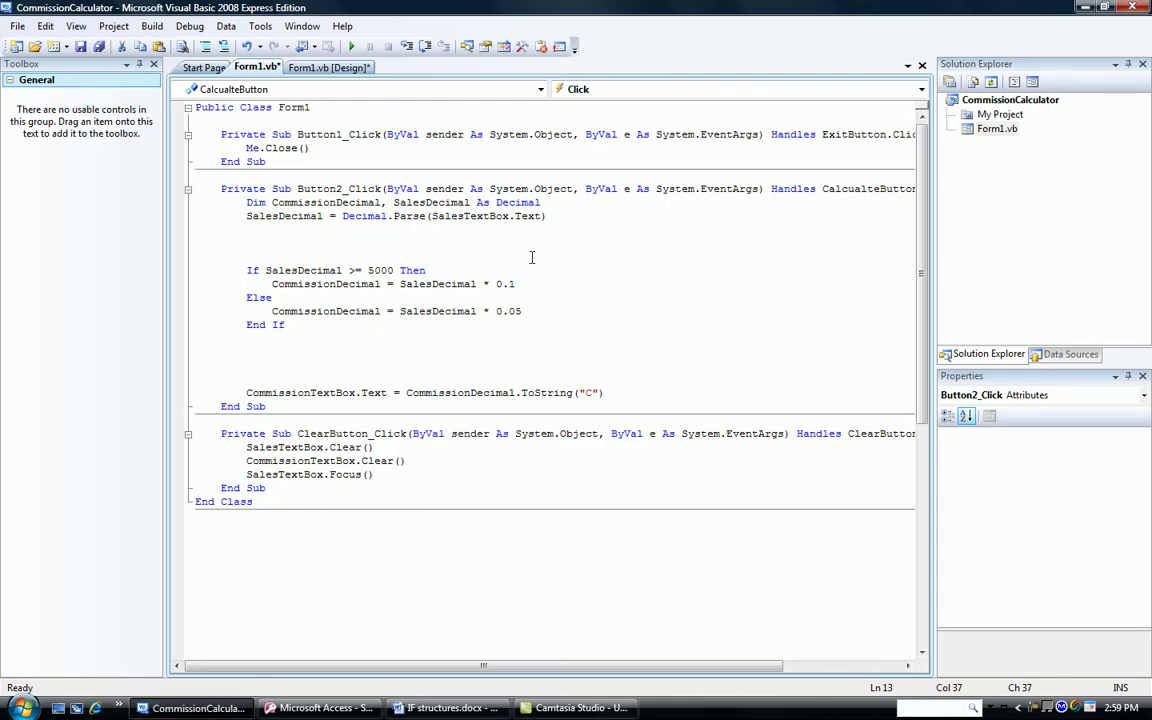